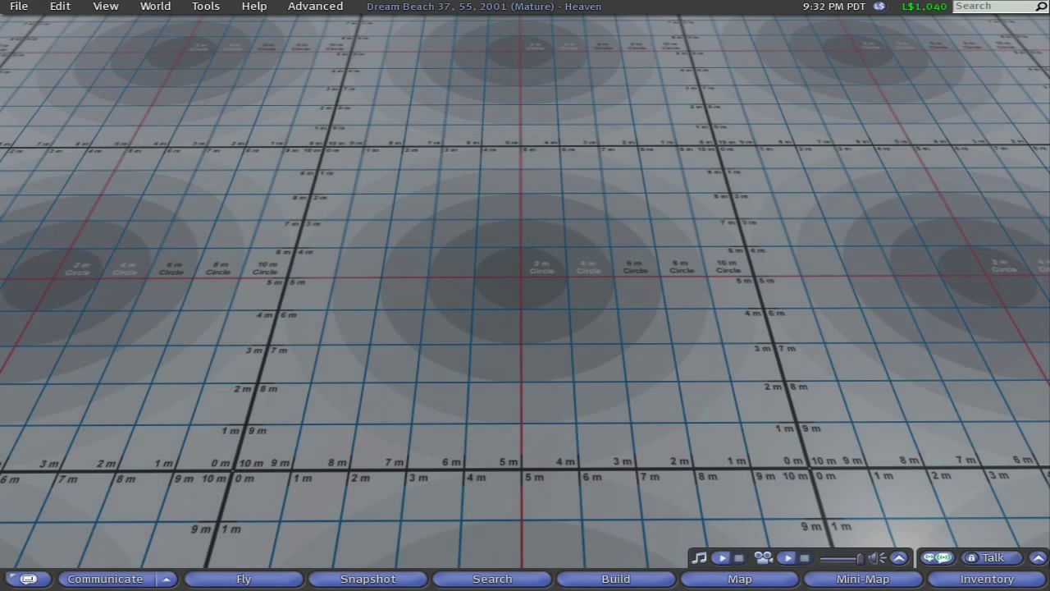
Create a 0.5 m box on the grid floor at the centre of the 2 m circle.
{"action": "right_click", "coordinate": [526, 284]}
{"action": "left_click", "coordinate": [570, 247]}
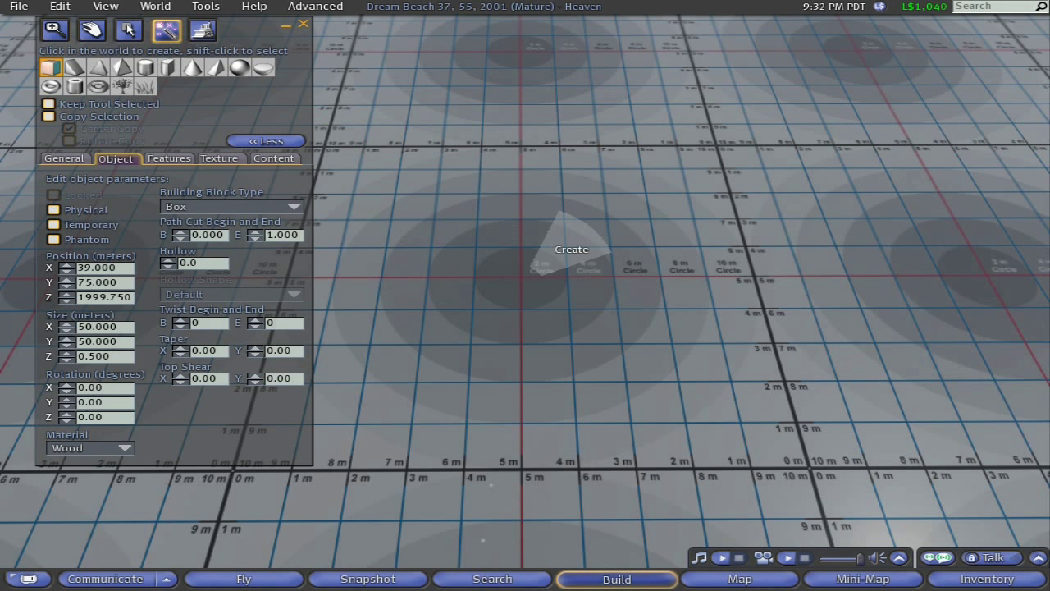
{"action": "left_click", "coordinate": [520, 279]}
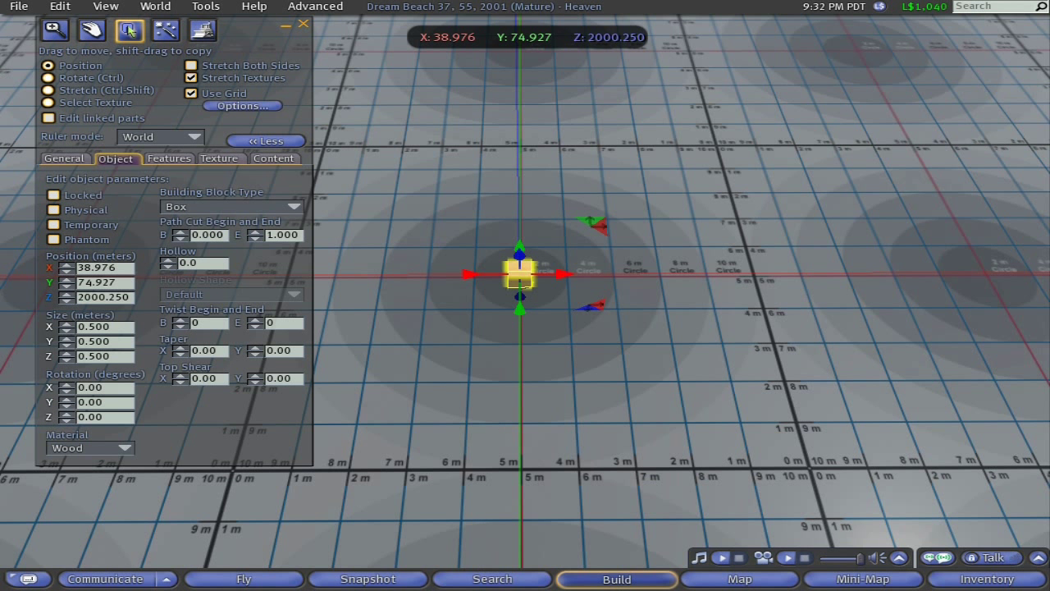
Colour the new box dark red using the palette swatch.
{"action": "left_click", "coordinate": [219, 158]}
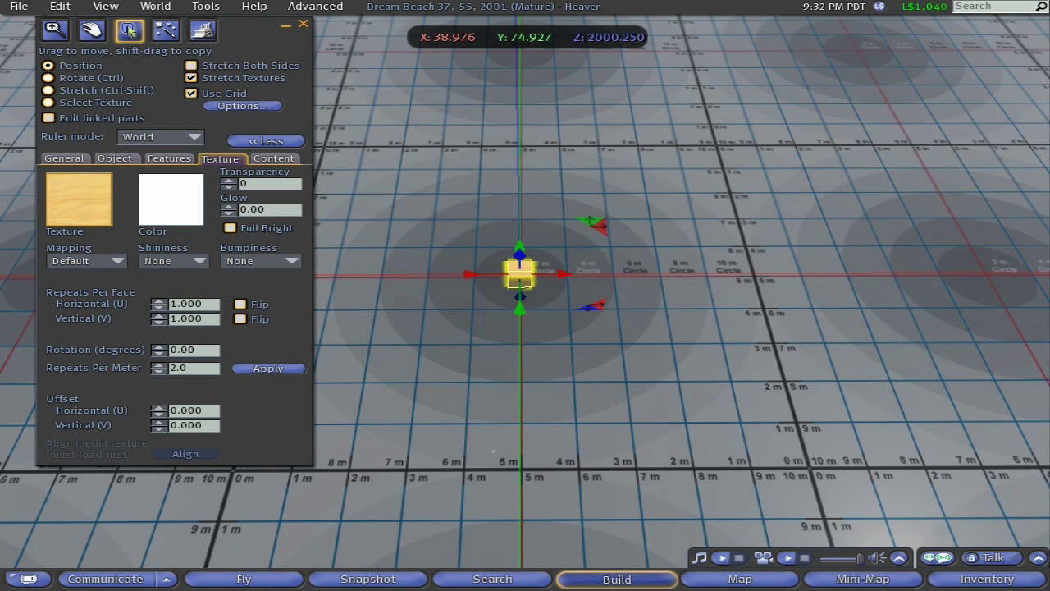
{"action": "left_click", "coordinate": [171, 200]}
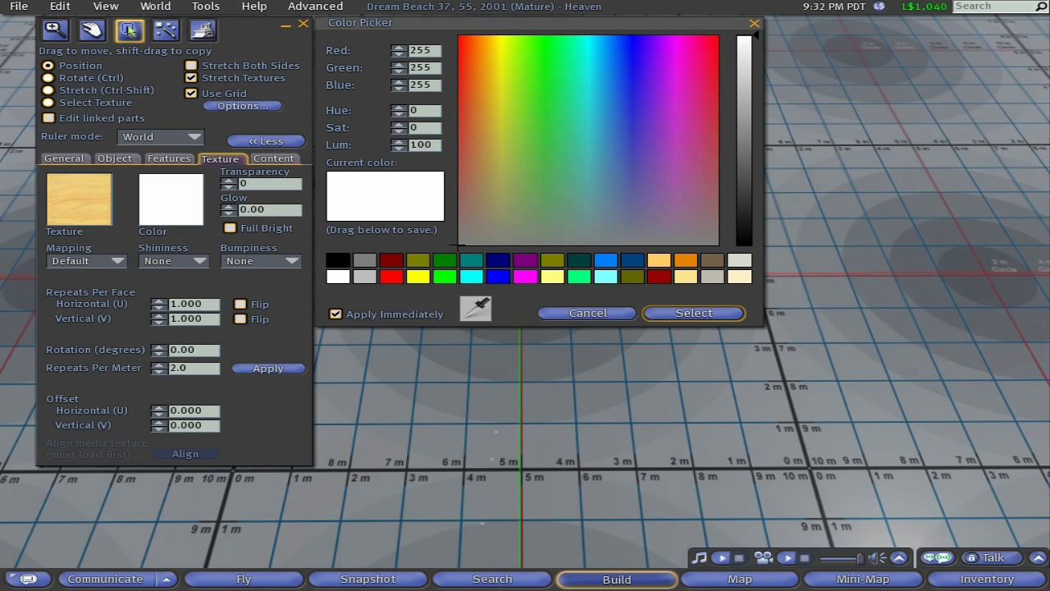
{"action": "left_click", "coordinate": [660, 276]}
{"action": "left_click", "coordinate": [694, 313]}
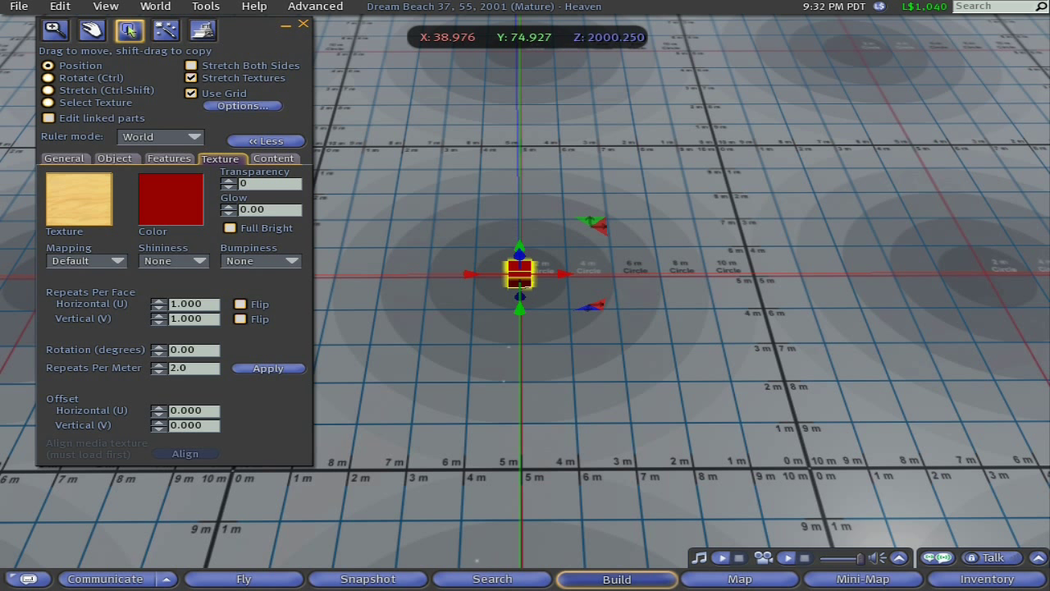
Set the red box's X size to 4 m.
{"action": "left_click", "coordinate": [114, 158]}
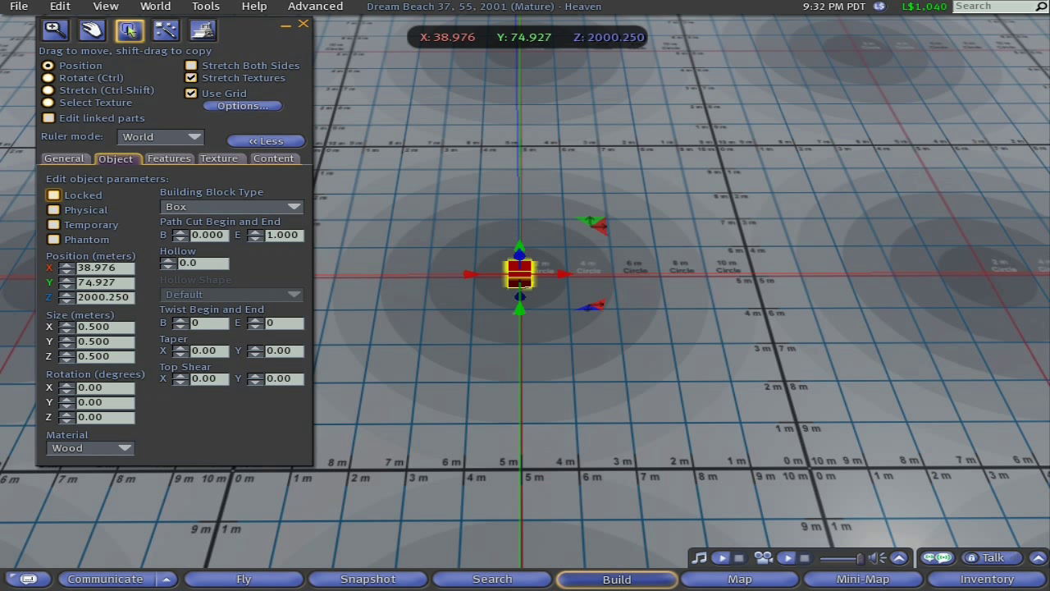
{"action": "double_click", "coordinate": [93, 327]}
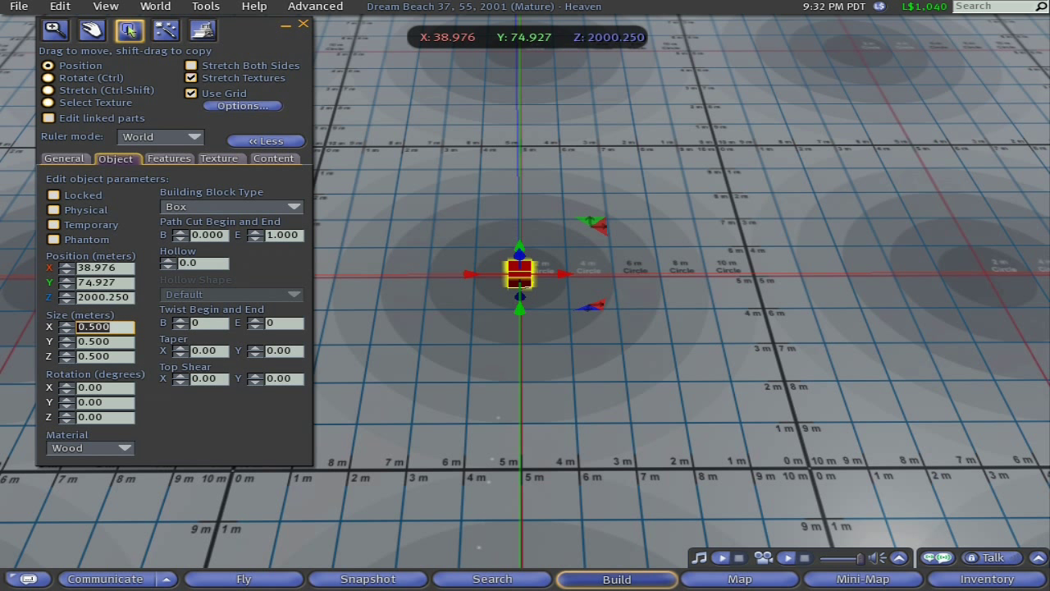
{"action": "type", "text": "4"}
{"action": "key", "text": "Return"}
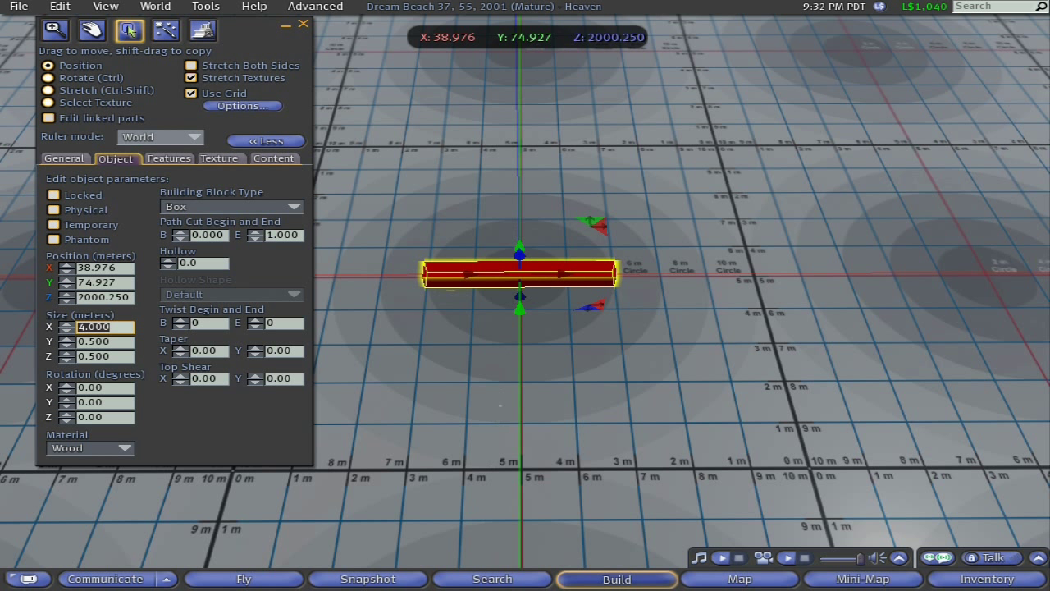
Switch the ruler mode to Local and close the build window.
{"action": "left_click", "coordinate": [160, 137]}
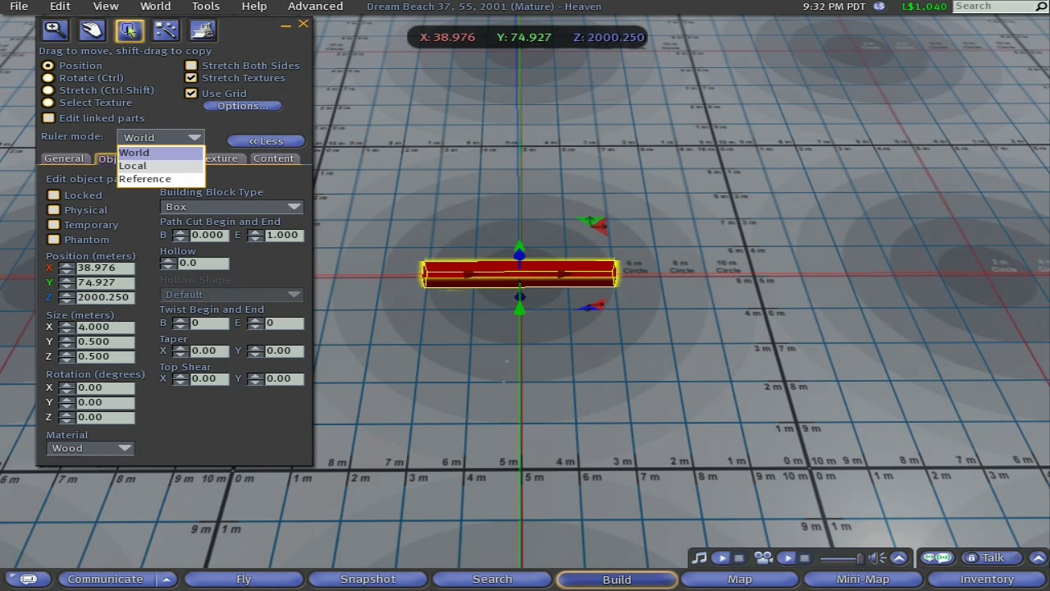
{"action": "left_click", "coordinate": [133, 165]}
{"action": "left_click", "coordinate": [304, 24]}
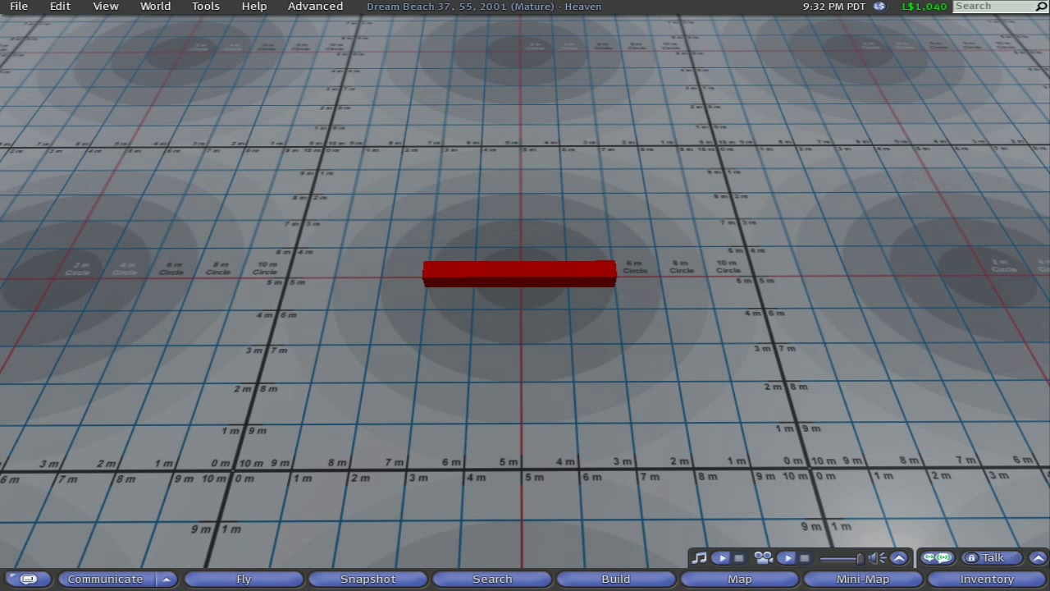
Edit the red bar, snap it to the grid at X 39, Y 75, and move it along Y to 70.427.
{"action": "right_click", "coordinate": [520, 274]}
{"action": "left_click", "coordinate": [563, 308]}
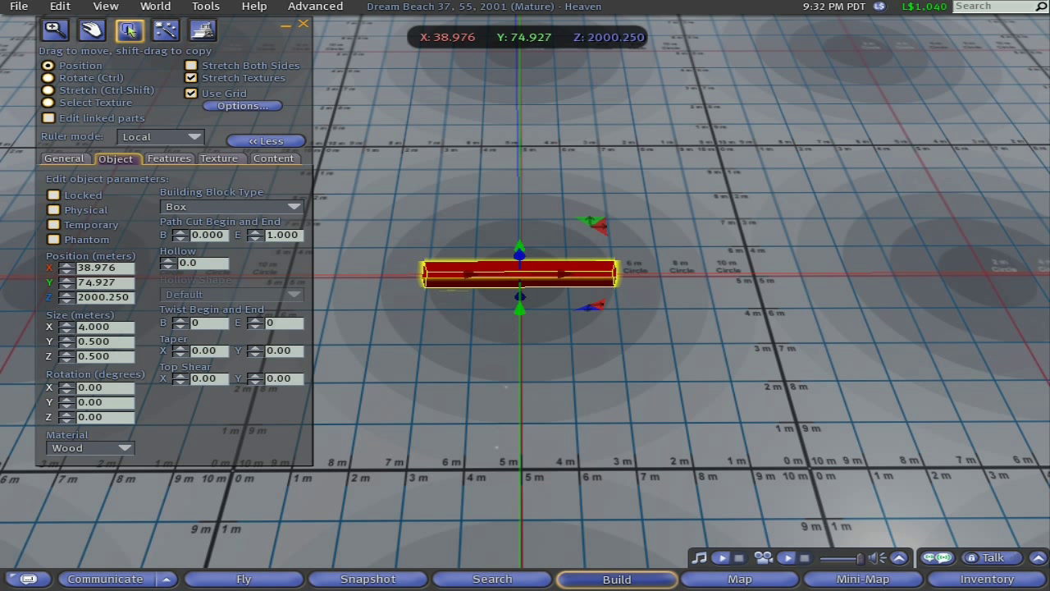
{"action": "key", "text": "shift+x"}
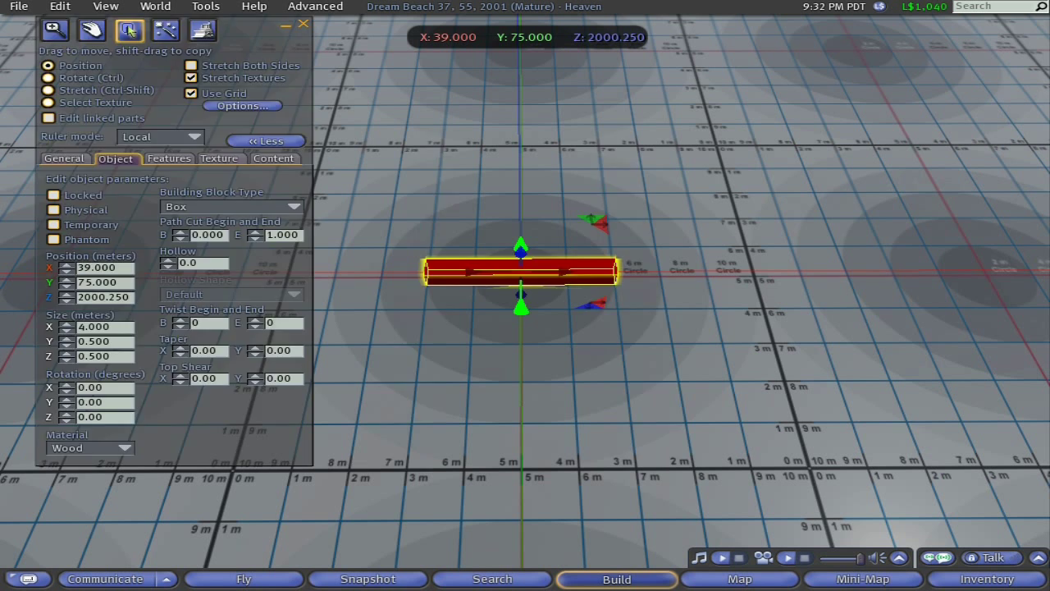
{"action": "left_click_drag", "start_coordinate": [520, 306], "coordinate": [522, 490]}
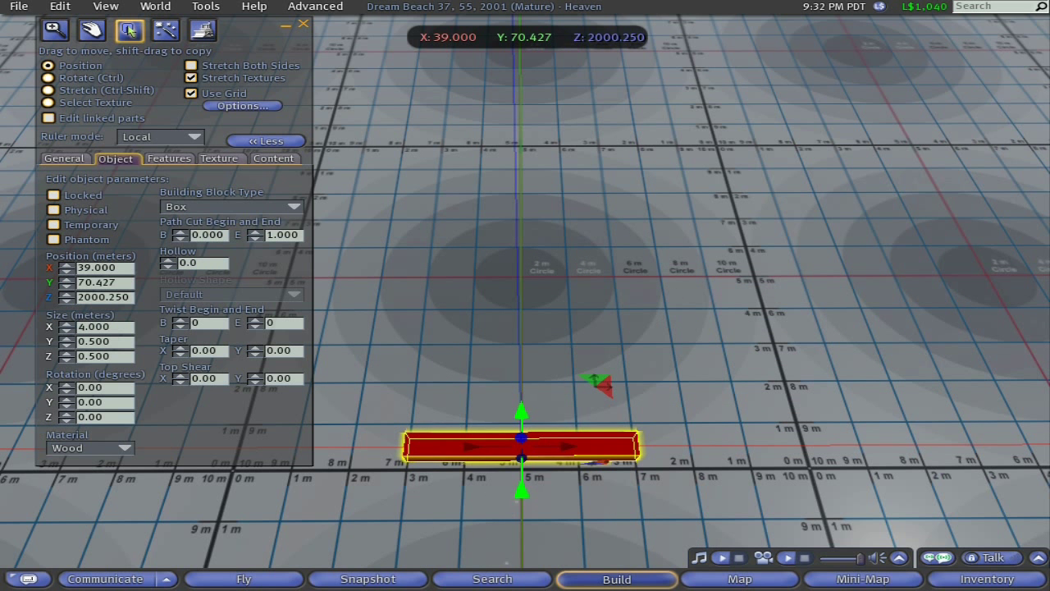
Stretch the bar on its far side along Y to a width of 1 m.
{"action": "left_click", "coordinate": [524, 451], "text": "alt"}
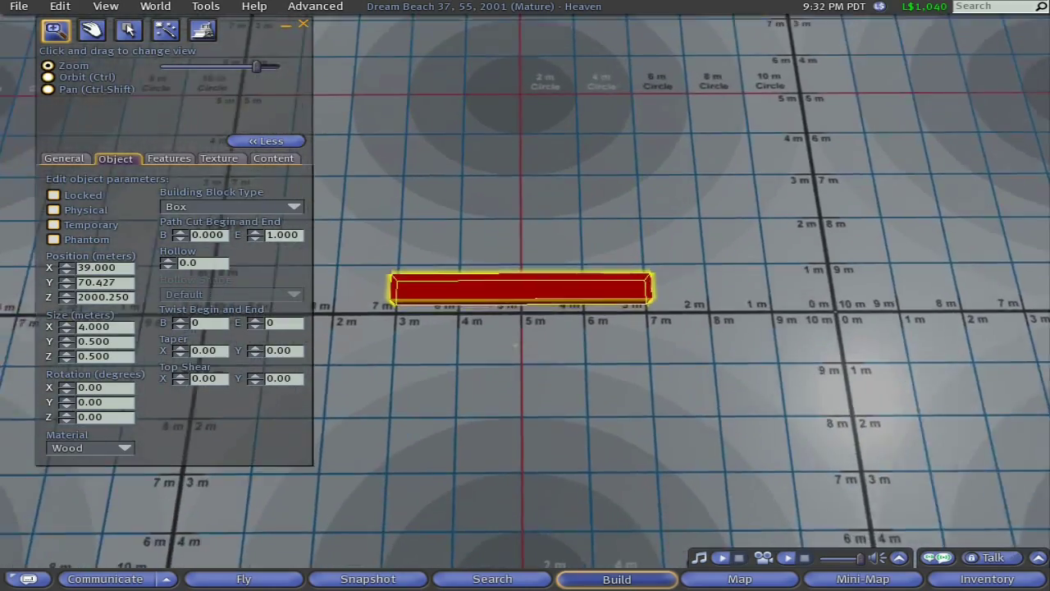
{"action": "left_click_drag", "start_coordinate": [523, 452], "coordinate": [523, 324], "text": "alt"}
{"action": "key", "text": "ctrl+shift"}
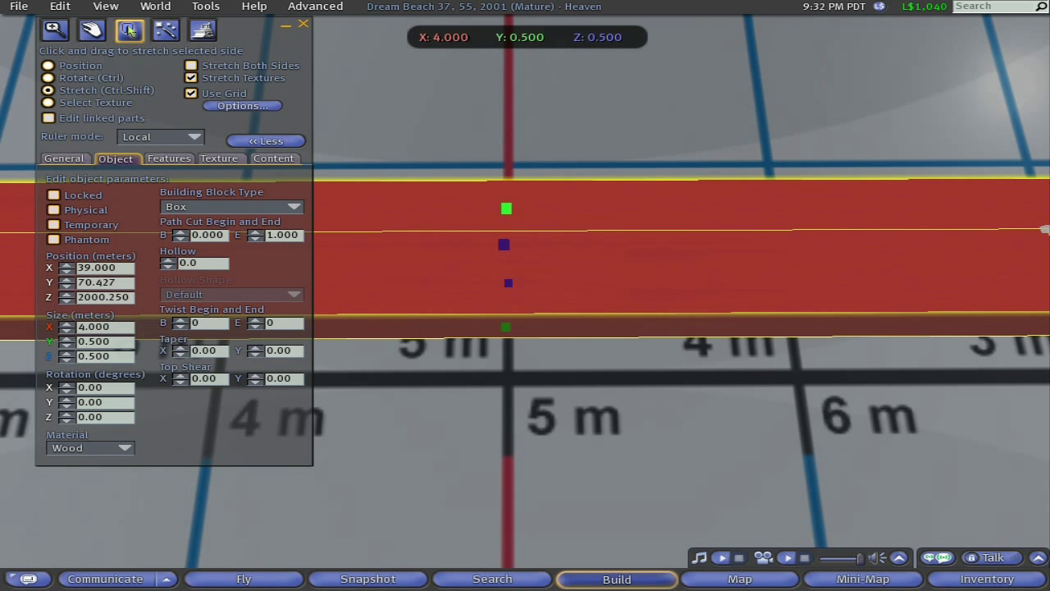
{"action": "left_click_drag", "start_coordinate": [506, 208], "coordinate": [507, 103]}
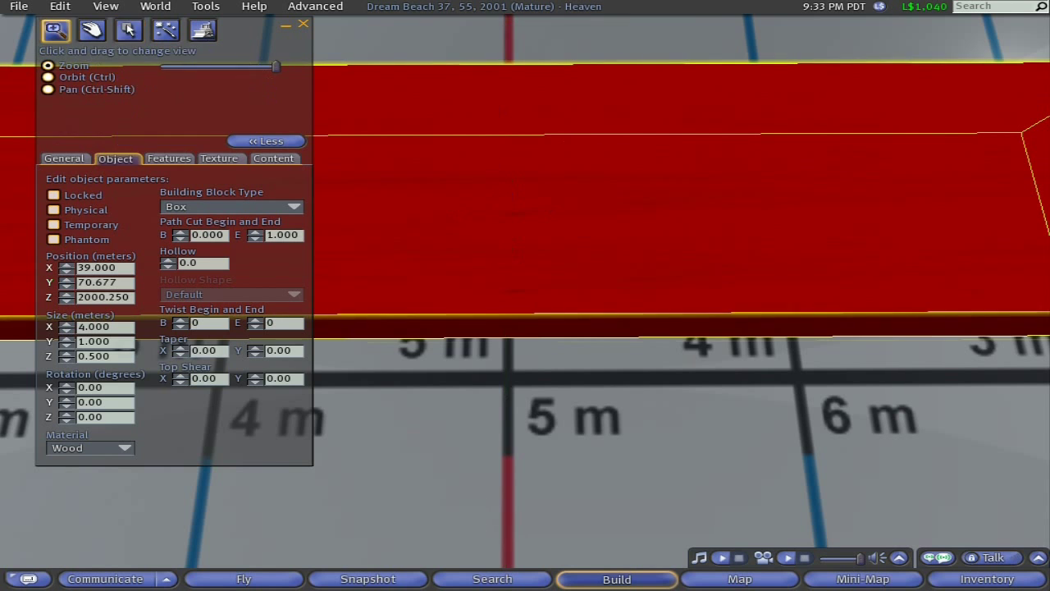
Place a copy of the bar 2 m along its length, at X 41.000.
{"action": "left_click_drag", "start_coordinate": [526, 271], "coordinate": [509, 271], "text": "alt"}
{"action": "scroll", "coordinate": [526, 271], "scroll_direction": "down", "scroll_amount": 4, "text": "alt"}
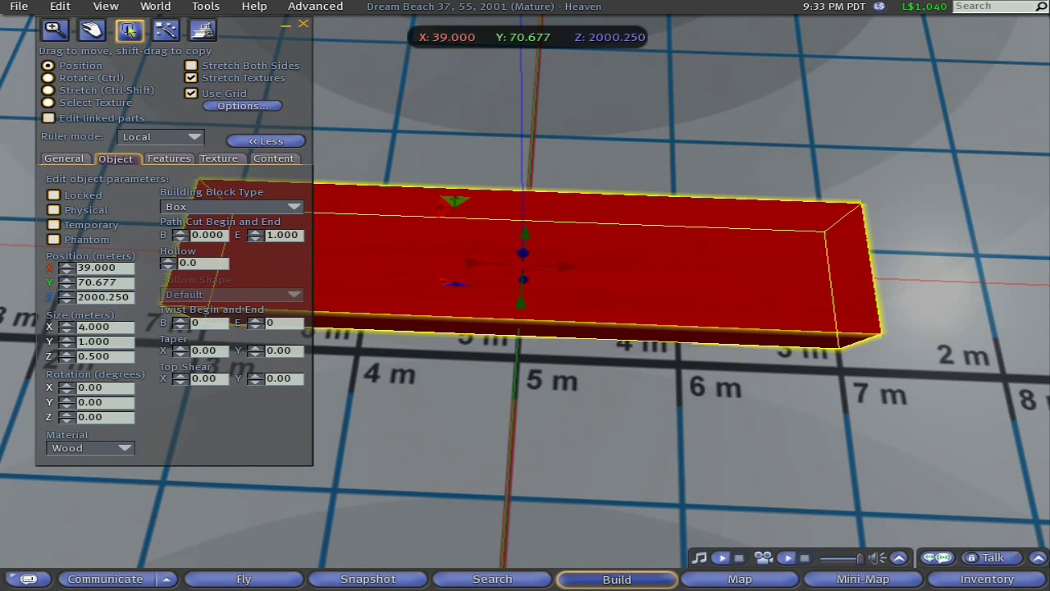
{"action": "left_click_drag", "start_coordinate": [565, 266], "coordinate": [896, 279], "text": "shift"}
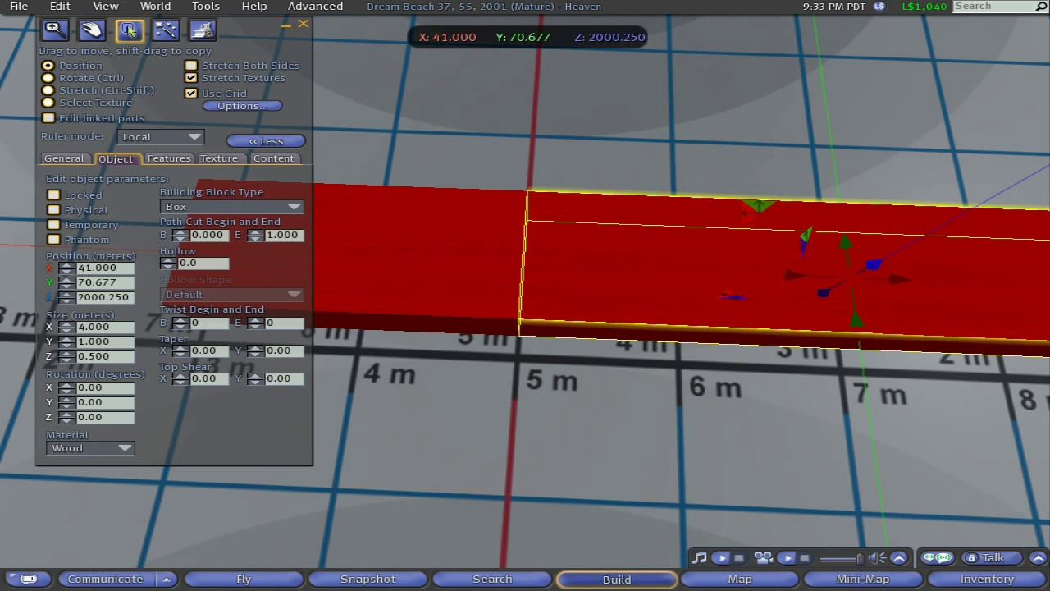
Rotate the copied segment to 45 degrees about the Z axis.
{"action": "left_click_drag", "start_coordinate": [548, 286], "coordinate": [652, 353], "text": "alt"}
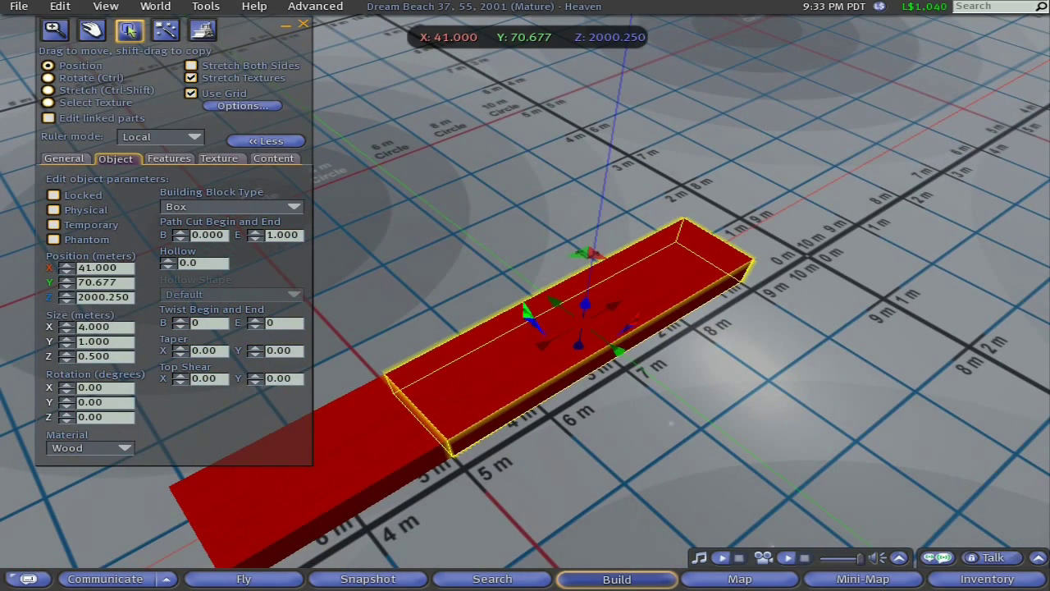
{"action": "key", "text": "ctrl"}
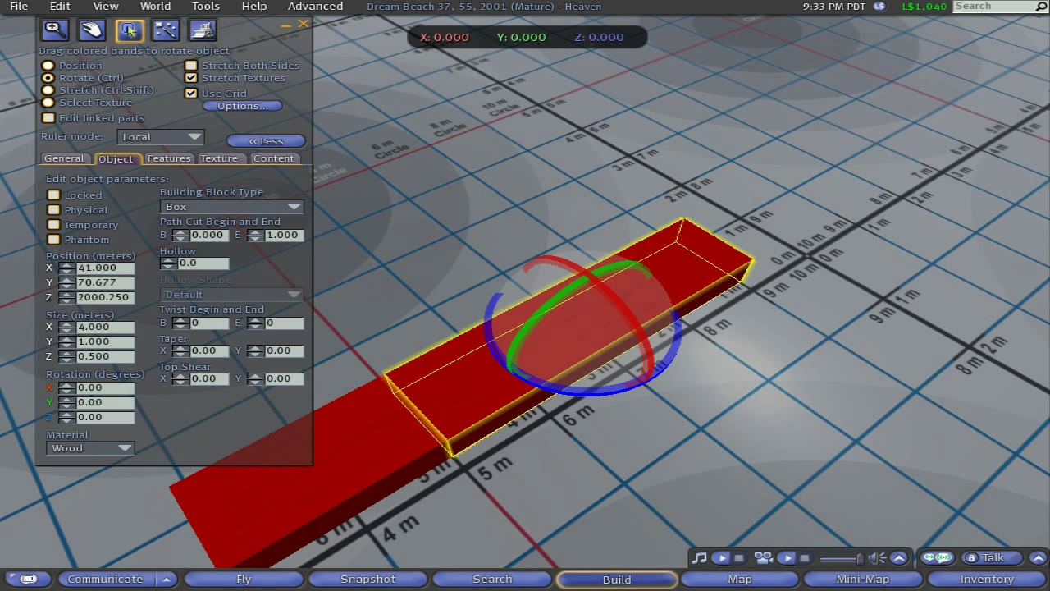
{"action": "left_click_drag", "start_coordinate": [525, 389], "coordinate": [657, 450], "text": "ctrl"}
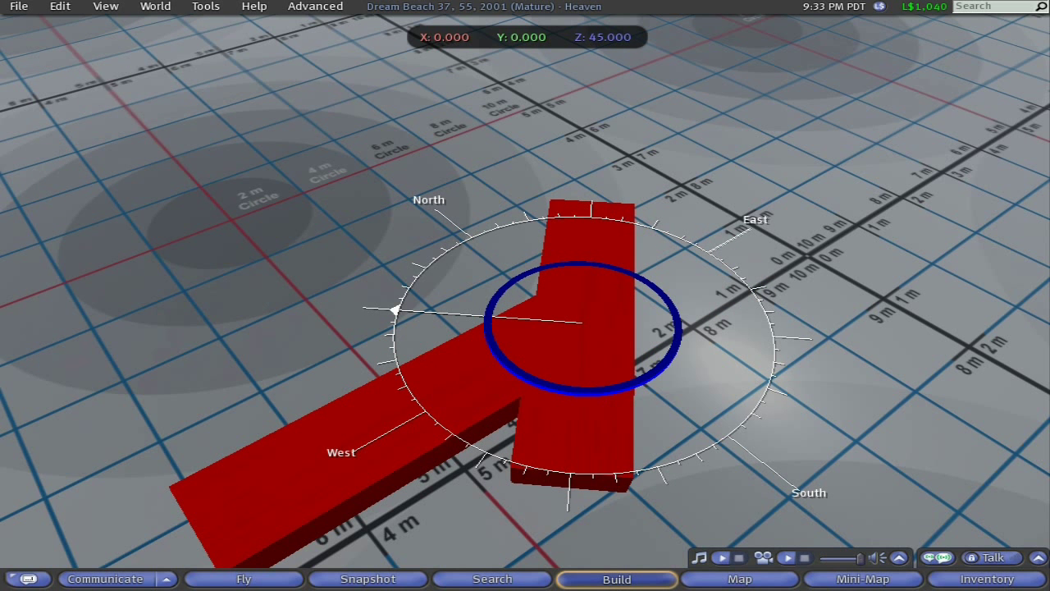
{"action": "left_click_drag", "start_coordinate": [394, 311], "coordinate": [394, 311], "text": "ctrl"}
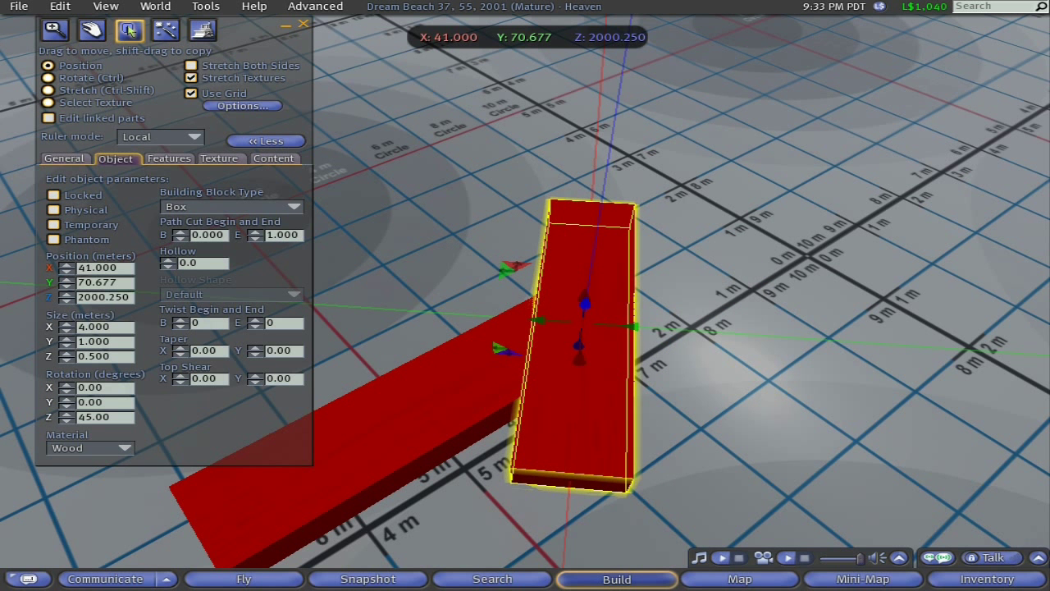
Slide the 45-degree segment along its length to X 42.414, Y 72.091, and copy it to X 43.828, Y 73.506.
{"action": "left_click_drag", "start_coordinate": [579, 357], "coordinate": [587, 243]}
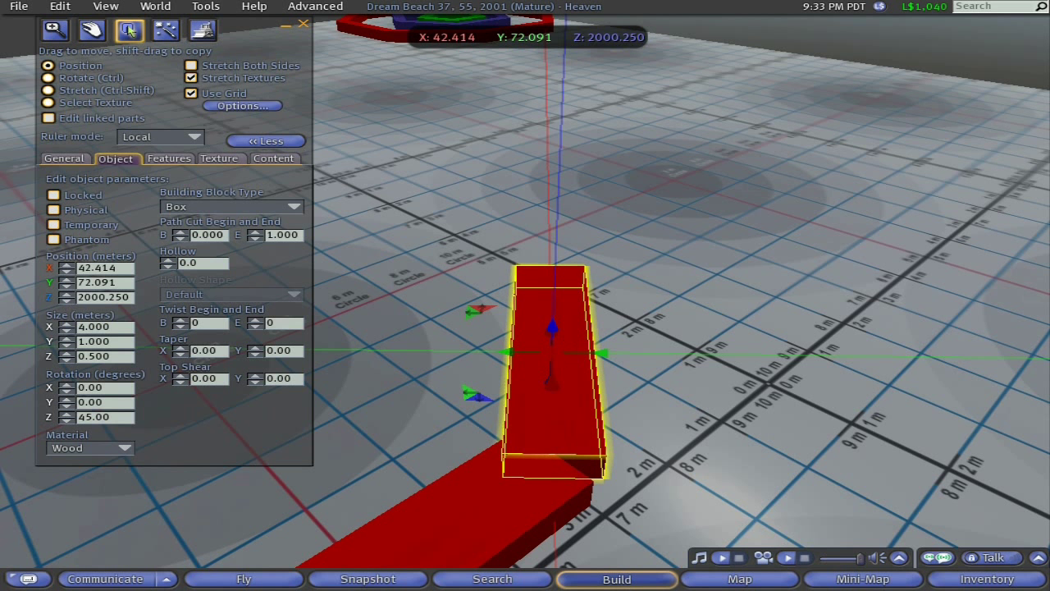
{"action": "left_click_drag", "start_coordinate": [552, 379], "coordinate": [550, 304]}
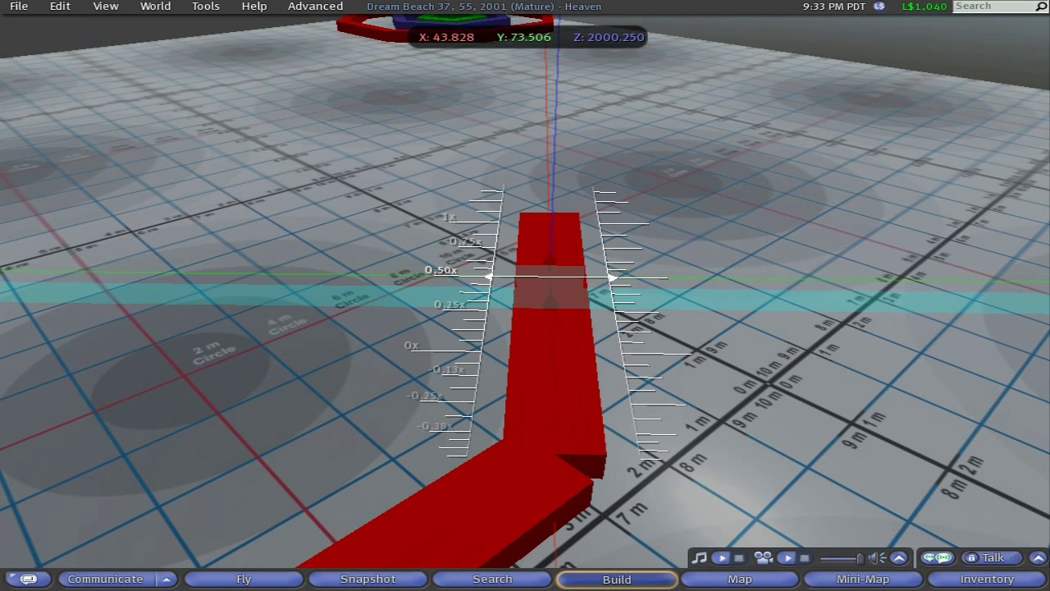
{"action": "left_click_drag", "start_coordinate": [588, 213], "coordinate": [587, 213]}
Rotate the new copy to 90 degrees about Z and slide it along its length to Y 75.506.
{"action": "key", "text": "ctrl"}
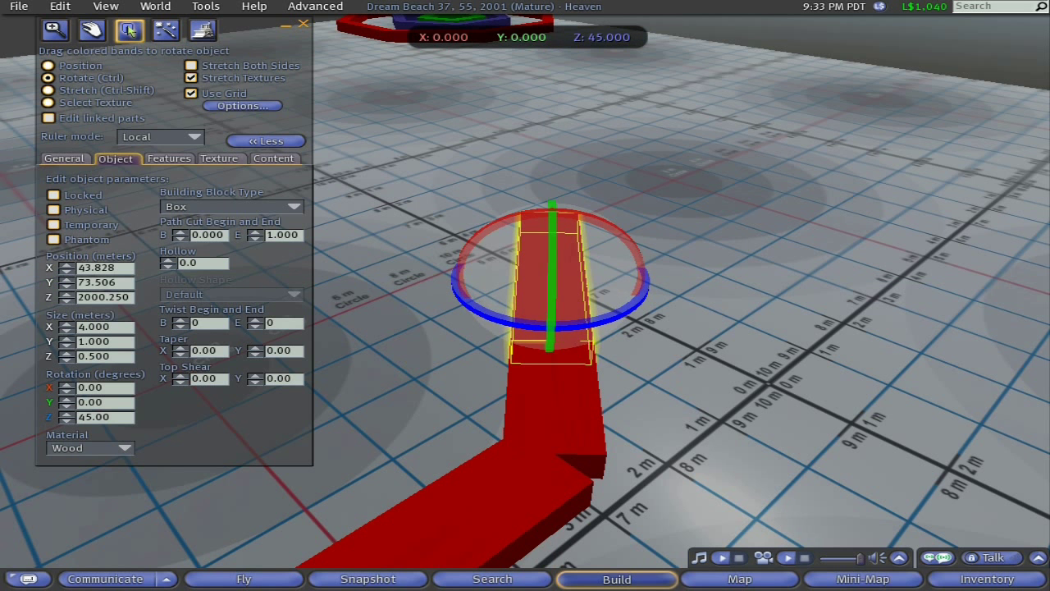
{"action": "left_click_drag", "start_coordinate": [461, 300], "coordinate": [390, 349], "text": "ctrl"}
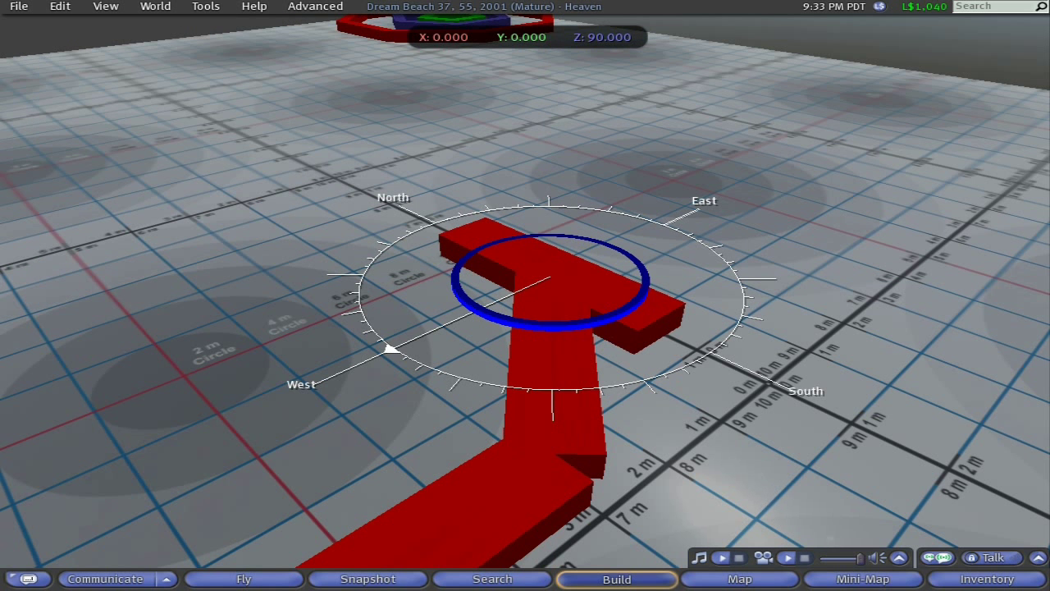
{"action": "left_click_drag", "start_coordinate": [623, 316], "coordinate": [623, 316]}
{"action": "left_click_drag", "start_coordinate": [586, 261], "coordinate": [519, 221]}
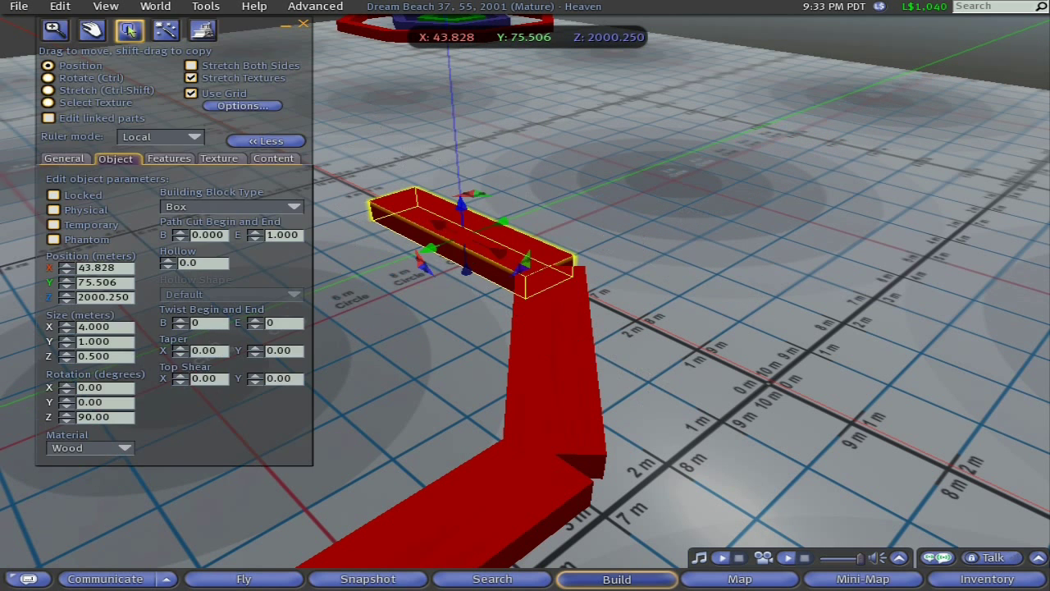
Place a copy of the 90-degree segment 2 m along its length, at Y 77.506.
{"action": "left_click", "coordinate": [398, 205], "text": "alt"}
{"action": "left_click_drag", "start_coordinate": [525, 296], "coordinate": [337, 281], "text": "alt"}
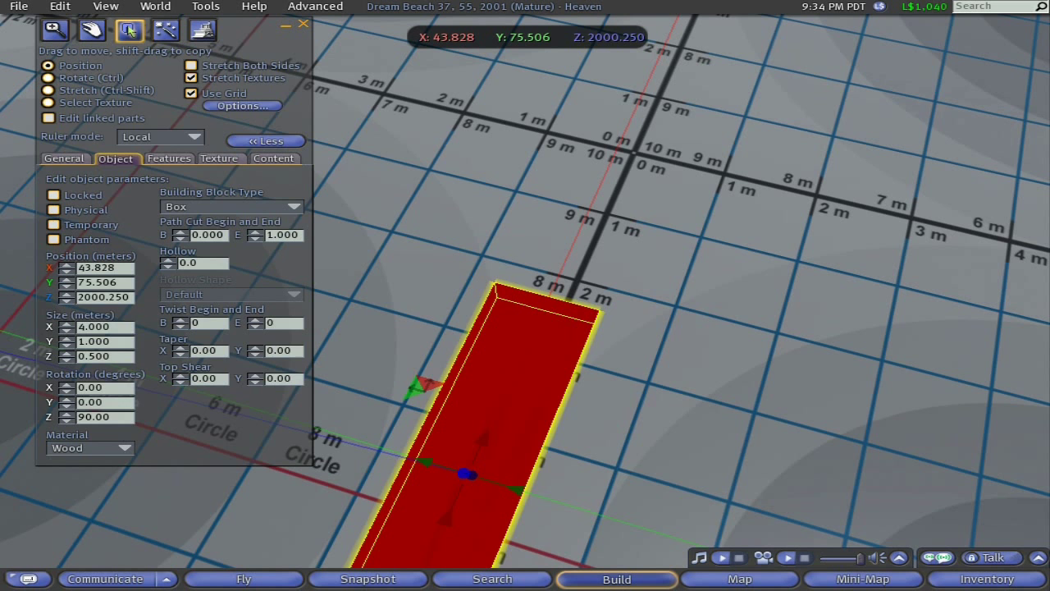
{"action": "left_click_drag", "start_coordinate": [483, 439], "coordinate": [558, 277]}
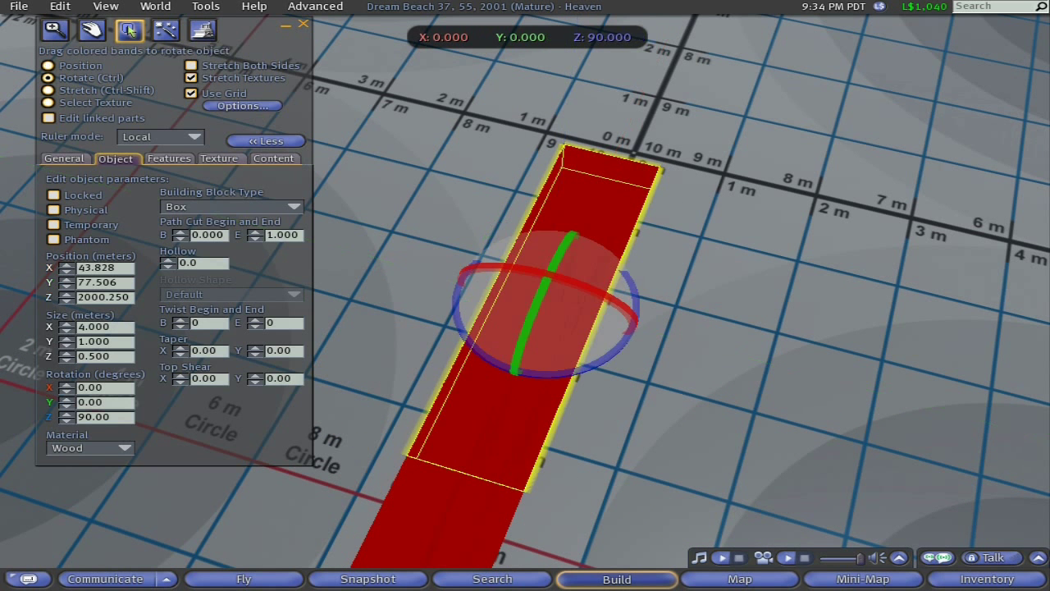
Rotate the new copy to 135 degrees about Z and slide it along its length to X 42.414, Y 78.920.
{"action": "left_click_drag", "start_coordinate": [608, 362], "coordinate": [612, 360], "text": "ctrl"}
{"action": "left_click_drag", "start_coordinate": [558, 277], "coordinate": [363, 369], "text": "ctrl"}
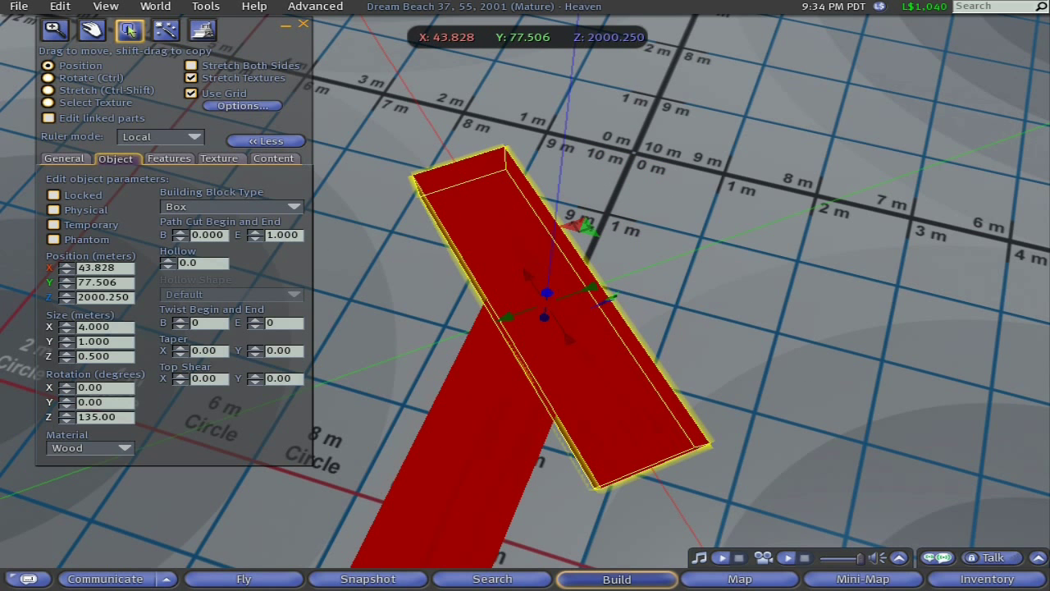
{"action": "left_click_drag", "start_coordinate": [530, 274], "coordinate": [443, 146]}
Place a copy of the 135-degree segment further along its length, at X 41.000, Y 80.334.
{"action": "left_click", "coordinate": [454, 174], "text": "alt"}
{"action": "key", "text": "Escape"}
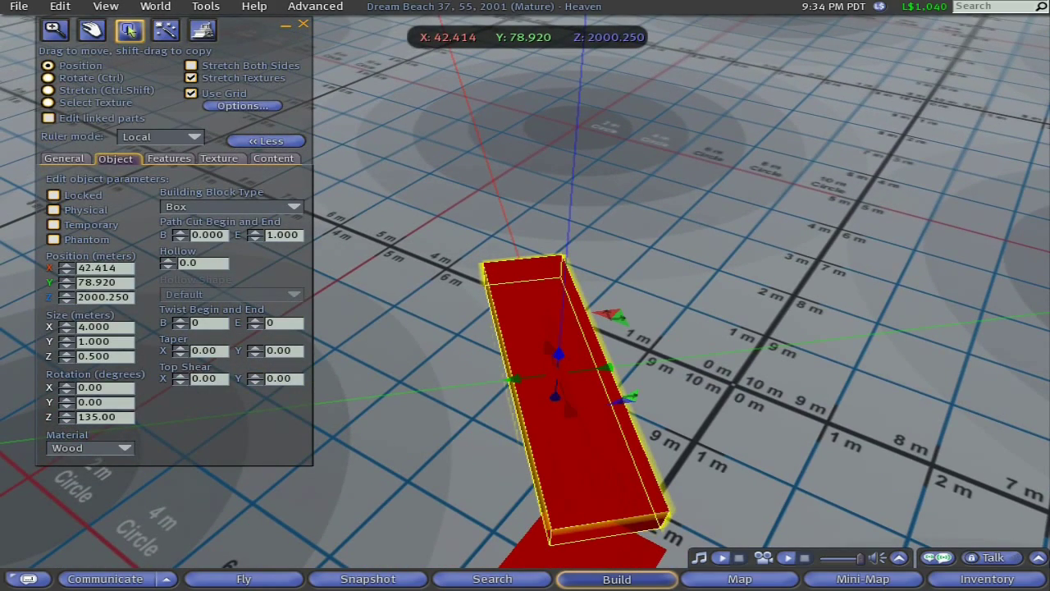
{"action": "left_click_drag", "start_coordinate": [548, 348], "coordinate": [461, 254]}
{"action": "left_click_drag", "start_coordinate": [527, 288], "coordinate": [526, 287]}
Rotate the new copy to 180 degrees about Z and slide it along its length to X 39.000.
{"action": "key", "text": "ctrl"}
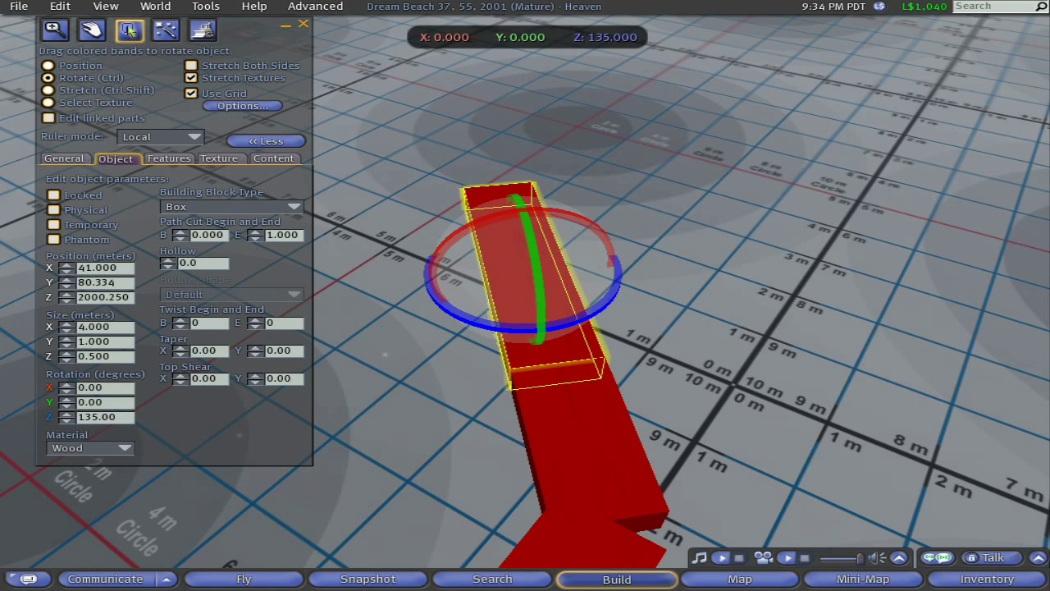
{"action": "left_click_drag", "start_coordinate": [504, 347], "coordinate": [394, 375]}
{"action": "left_click_drag", "start_coordinate": [565, 287], "coordinate": [423, 234]}
Place a copy of the 180-degree segment 2 m further along its length, at X 37.000.
{"action": "left_click", "coordinate": [331, 194], "text": "alt"}
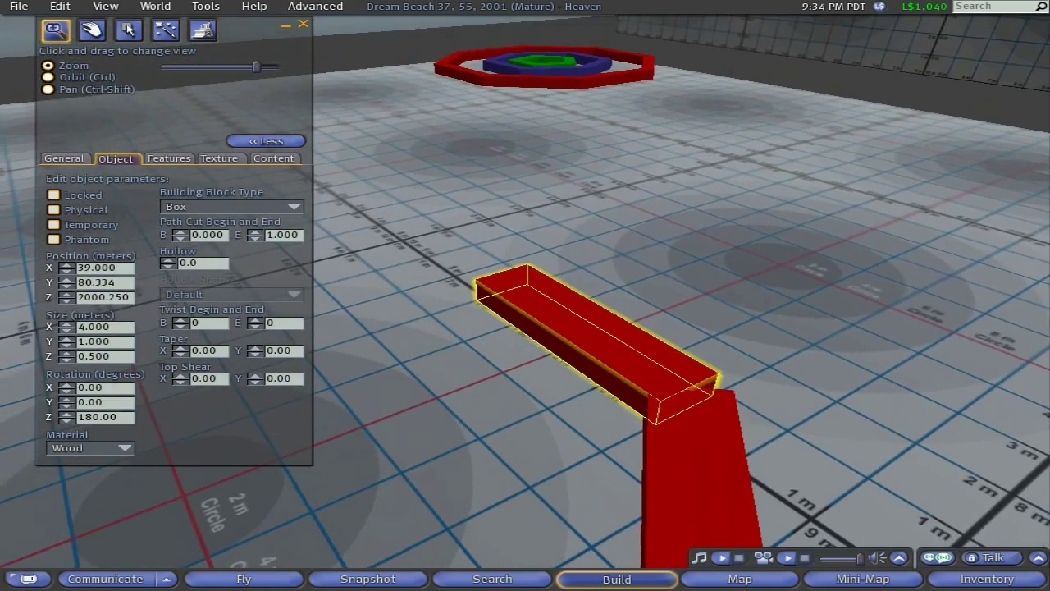
{"action": "left_click_drag", "start_coordinate": [525, 295], "coordinate": [526, 246], "text": "alt"}
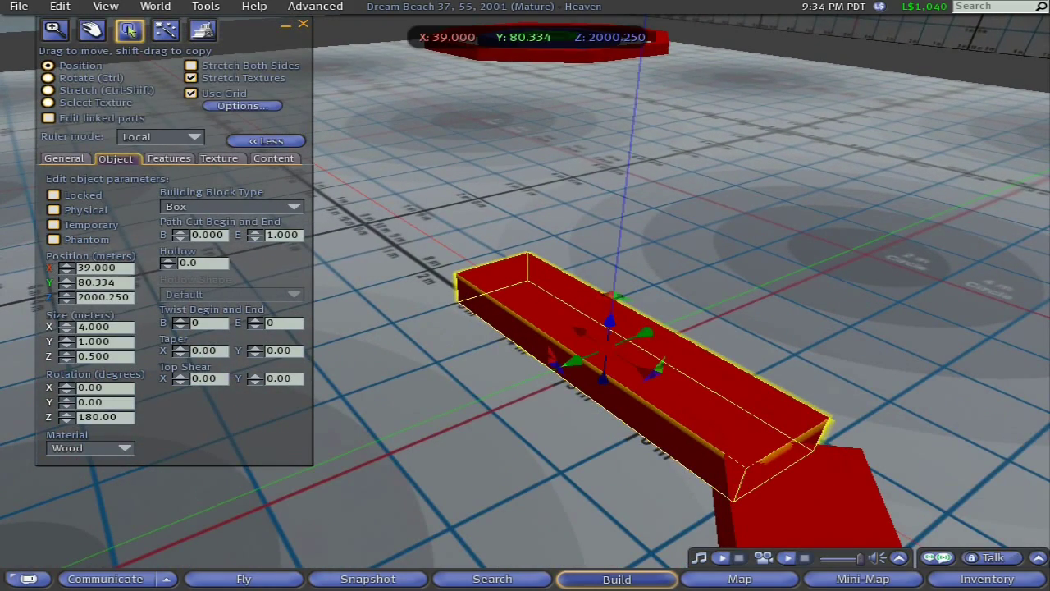
{"action": "left_click_drag", "start_coordinate": [578, 331], "coordinate": [487, 278]}
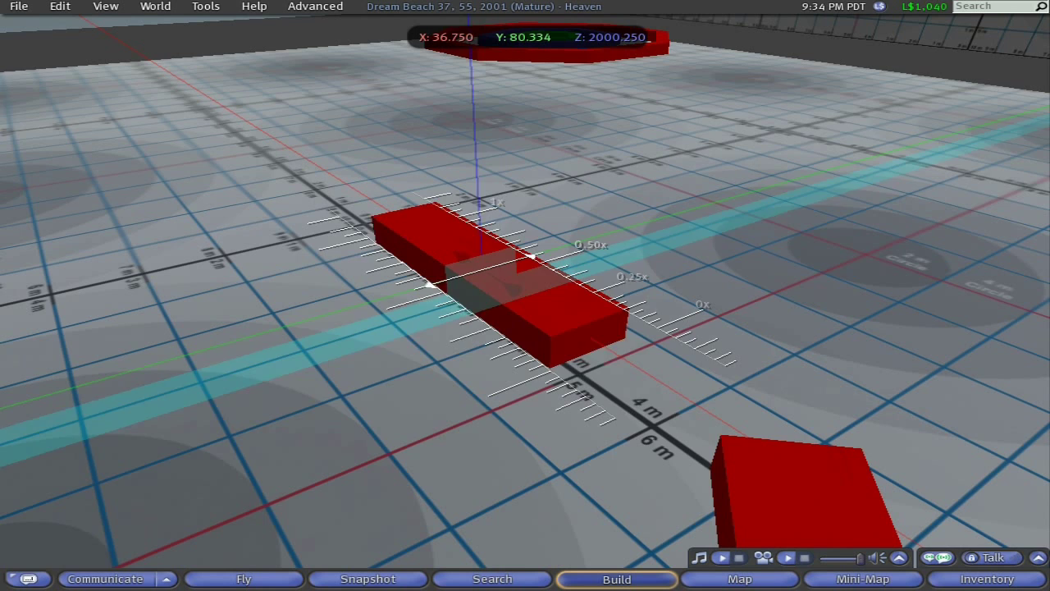
{"action": "left_click_drag", "start_coordinate": [514, 289], "coordinate": [645, 370]}
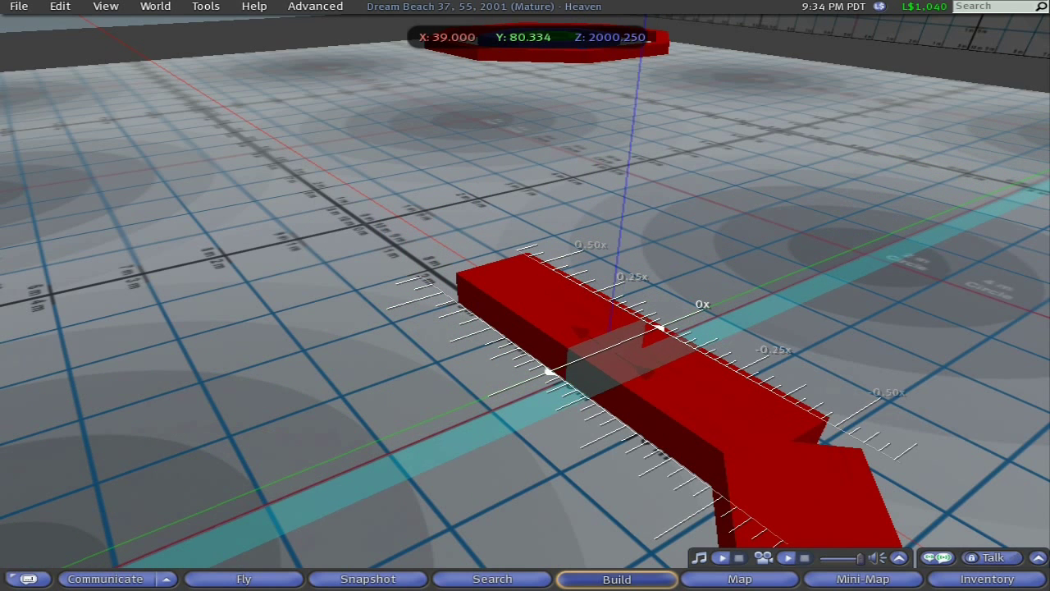
{"action": "left_click_drag", "start_coordinate": [660, 329], "coordinate": [543, 263]}
Rotate the new copy to 225 degrees about Z and slide it along its length to continue the ring.
{"action": "key", "text": "ctrl"}
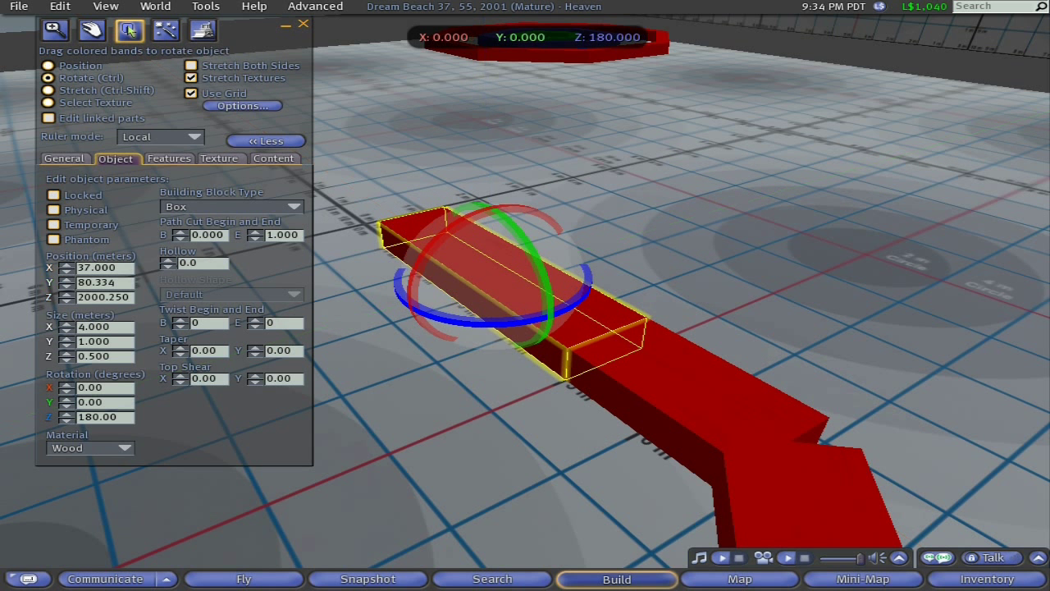
{"action": "left_click_drag", "start_coordinate": [404, 300], "coordinate": [443, 382], "text": "ctrl"}
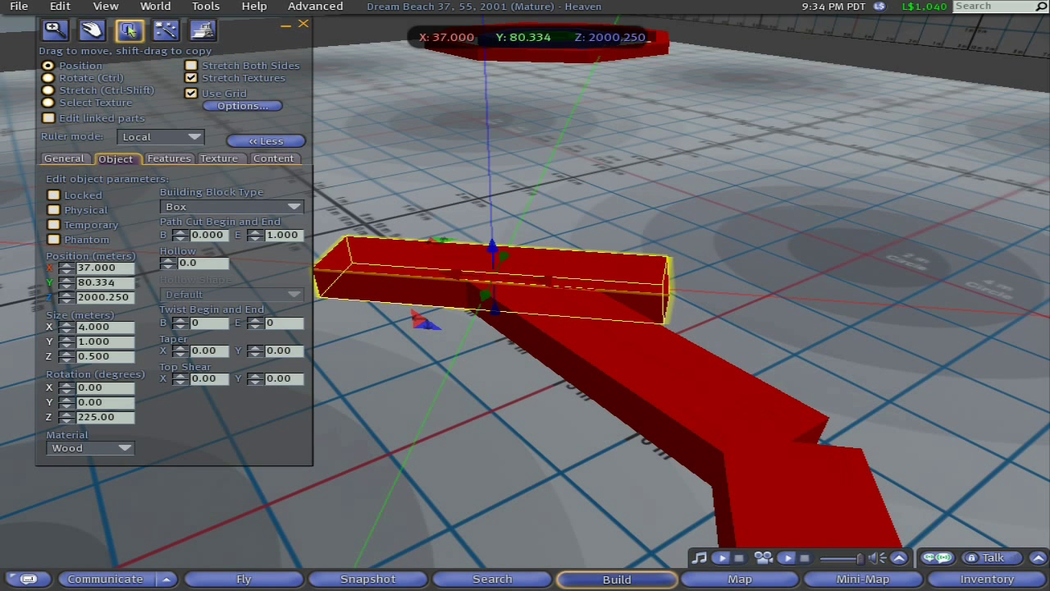
{"action": "left_click_drag", "start_coordinate": [457, 275], "coordinate": [517, 287]}
Rotate the copy at X 34.172, Y 77.506 to 270 degrees about Z and slide it along its length to Y 75.506.
{"action": "key", "text": "alt"}
{"action": "key", "text": "ctrl"}
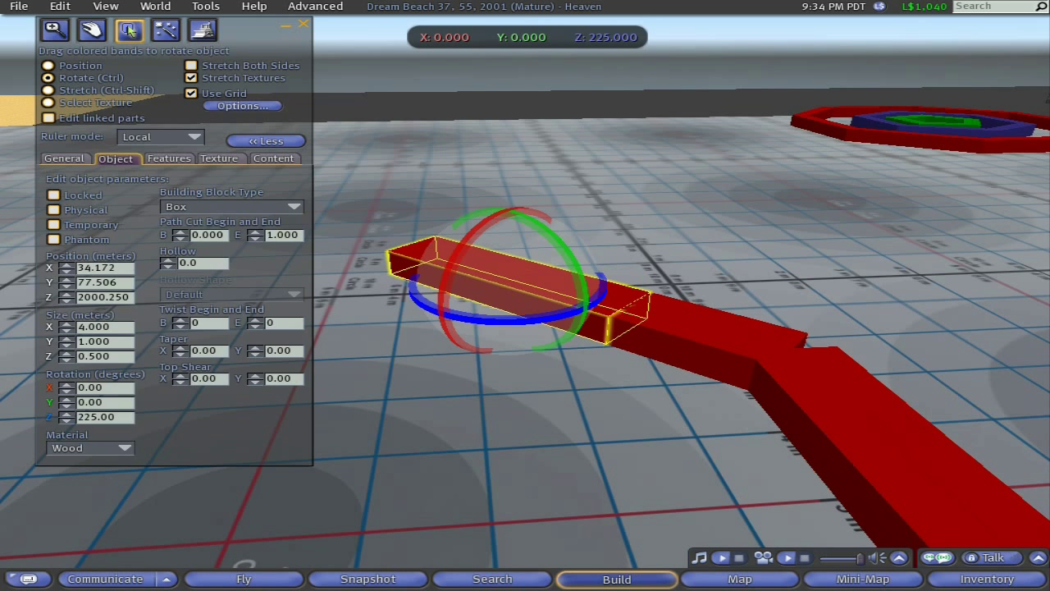
{"action": "left_click_drag", "start_coordinate": [468, 319], "coordinate": [530, 373]}
{"action": "left_click_drag", "start_coordinate": [443, 311], "coordinate": [443, 310]}
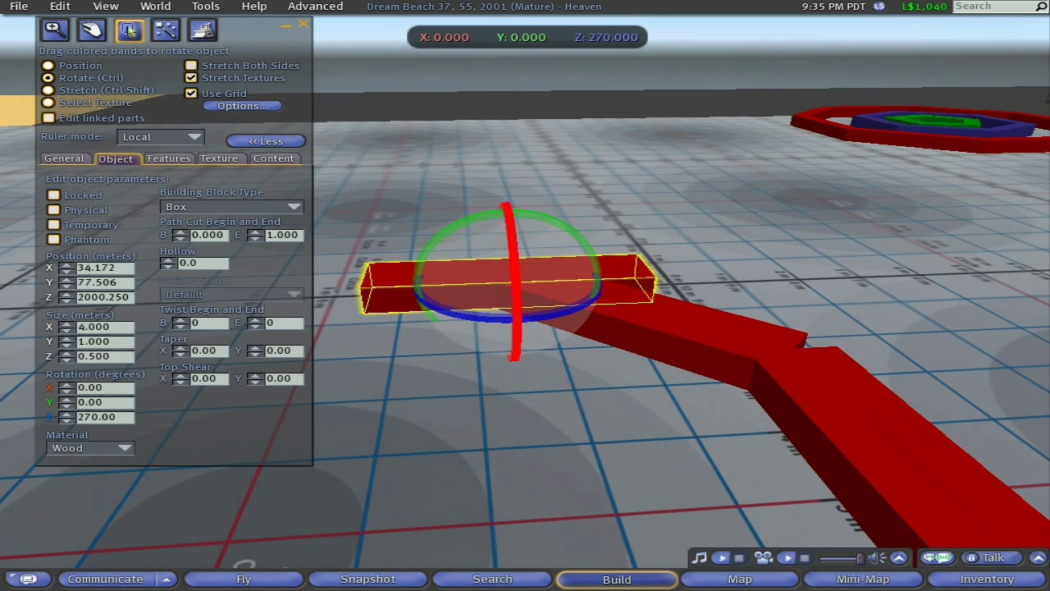
{"action": "left_click_drag", "start_coordinate": [571, 256], "coordinate": [415, 249]}
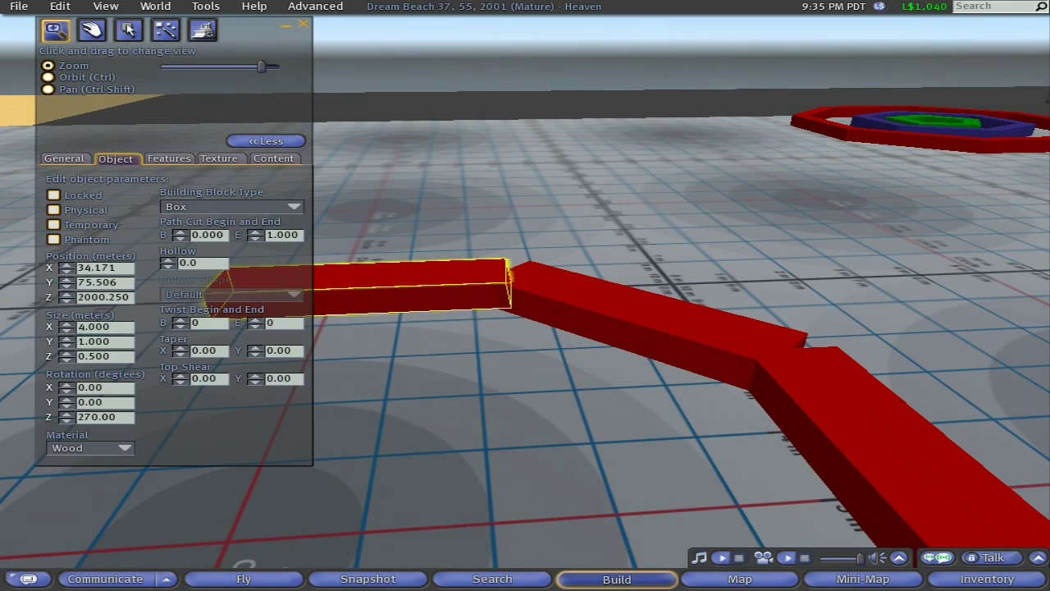
Copy the 270-degree segment to Y 73.506 and set the copy at 315 degrees about Z, X 35.585, Y 72.091.
{"action": "left_click", "coordinate": [328, 279], "text": "alt"}
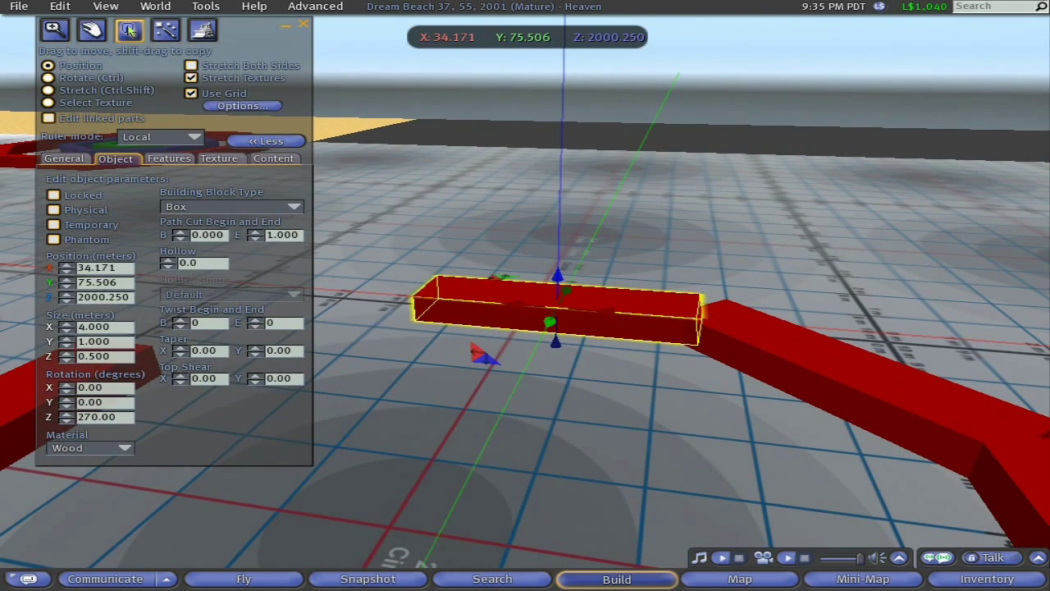
{"action": "left_click_drag", "start_coordinate": [607, 312], "coordinate": [485, 328]}
{"action": "left_click_drag", "start_coordinate": [508, 373], "coordinate": [508, 374], "text": "ctrl"}
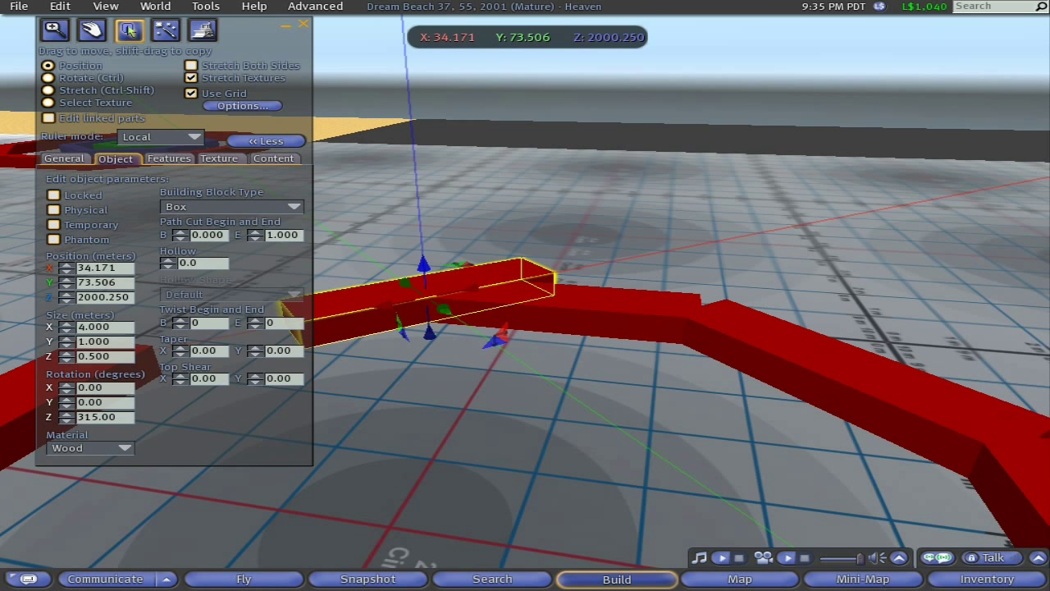
{"action": "left_click_drag", "start_coordinate": [386, 305], "coordinate": [251, 330]}
{"action": "left_click_drag", "start_coordinate": [304, 379], "coordinate": [304, 379]}
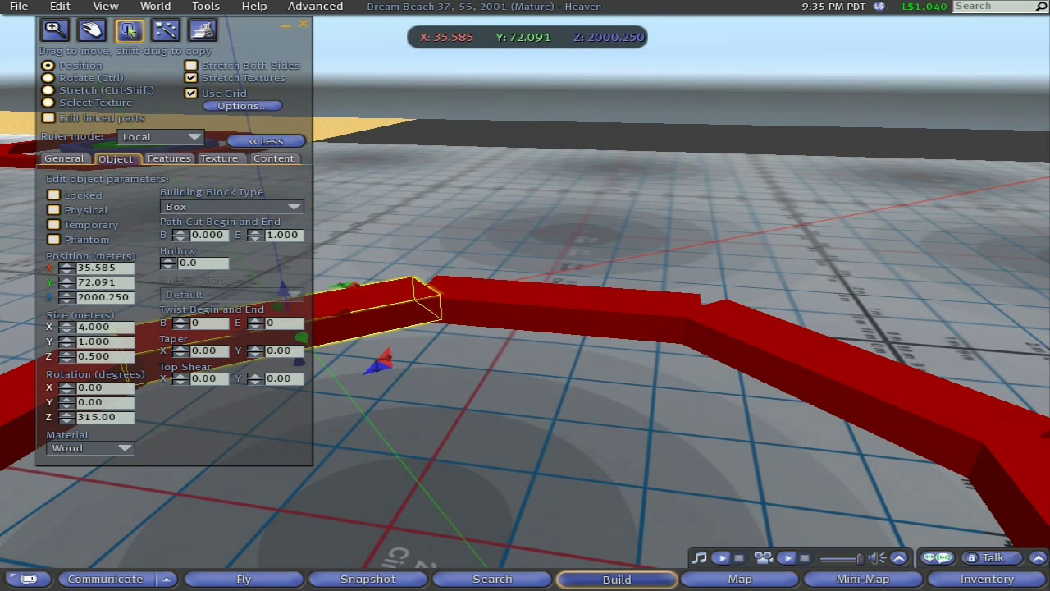
Narrow the 270-degree segment to 0.500 m in Y by stretching its outer side inward.
{"action": "left_click", "coordinate": [558, 311]}
{"action": "key", "text": "ctrl+shift"}
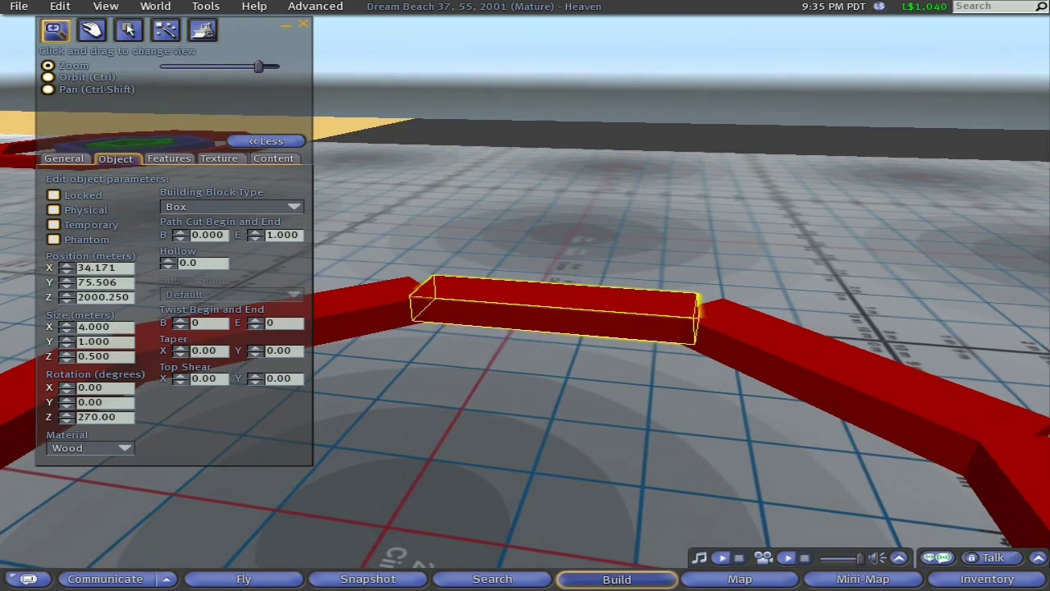
{"action": "left_click_drag", "start_coordinate": [558, 310], "coordinate": [558, 345], "text": "ctrl+alt"}
{"action": "key", "text": "ctrl+shift"}
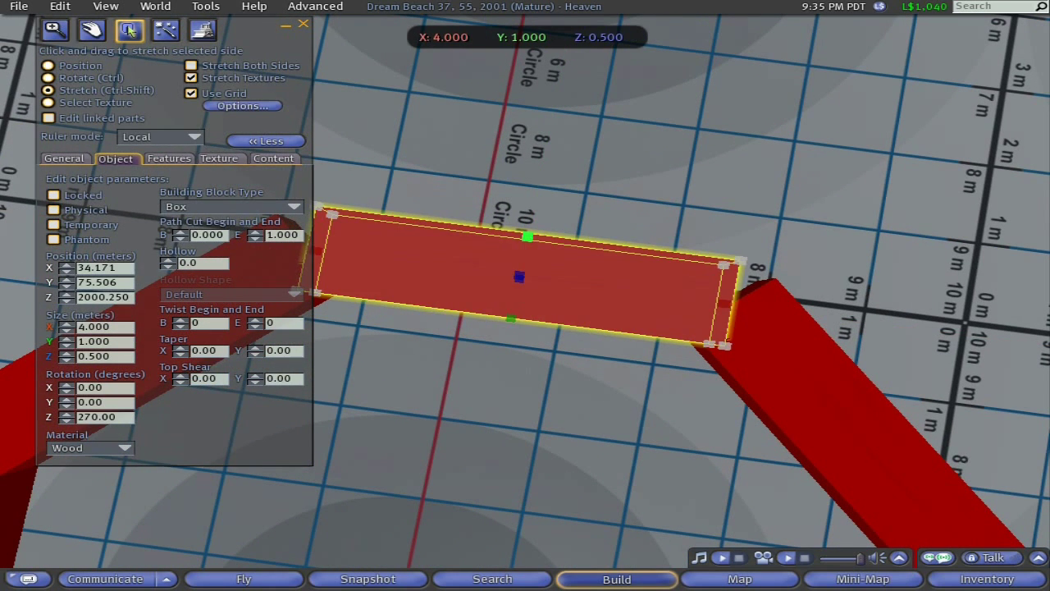
{"action": "left_click_drag", "start_coordinate": [528, 237], "coordinate": [520, 278], "text": "ctrl+shift"}
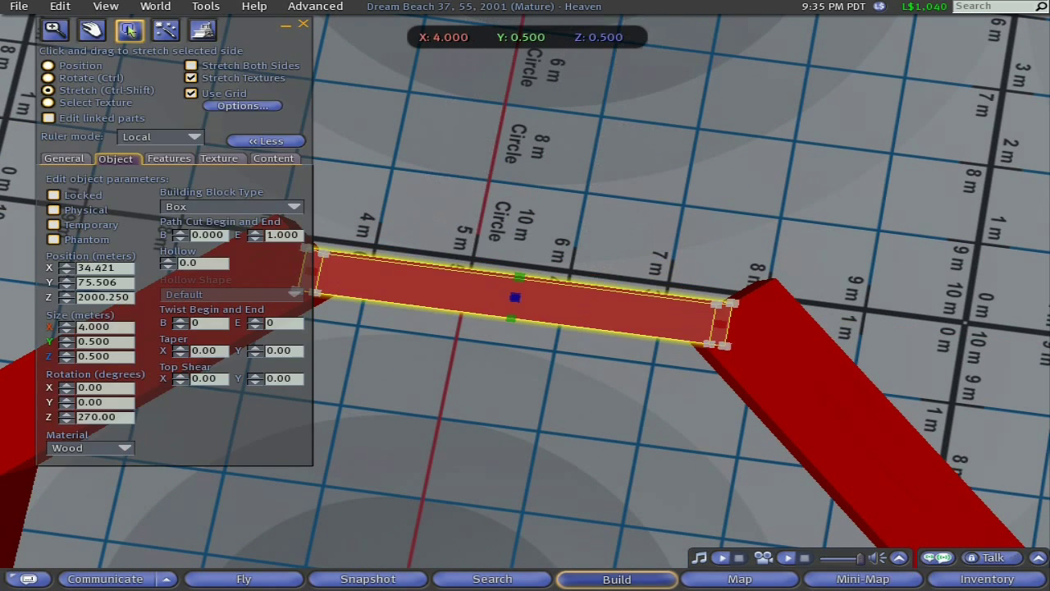
Narrow the 225-degree segment to a Y size of 0.500 m from its outer side.
{"action": "left_click_drag", "start_coordinate": [558, 320], "coordinate": [812, 213], "text": "alt"}
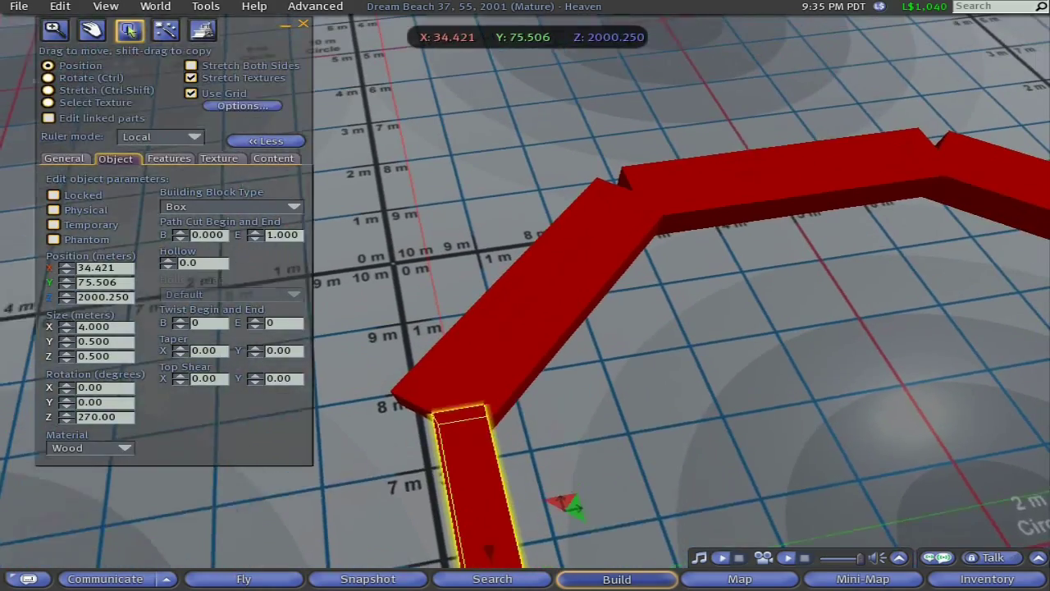
{"action": "left_click", "coordinate": [533, 300]}
{"action": "key", "text": "ctrl+shift"}
{"action": "left_click_drag", "start_coordinate": [504, 301], "coordinate": [542, 318], "text": "ctrl+shift"}
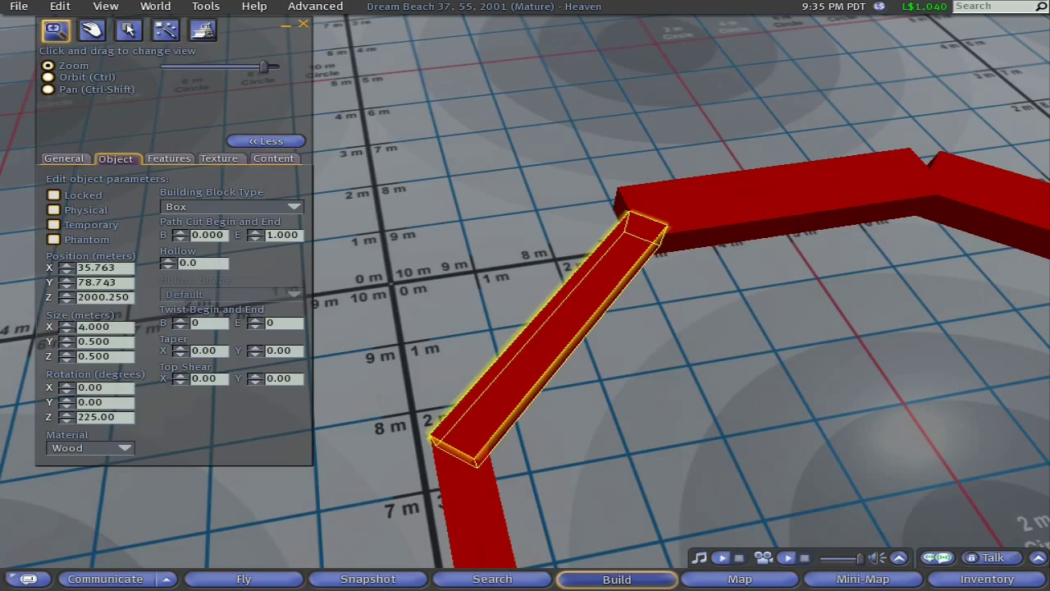
Narrow the 180-degree segment to a Y size of 0.500 m from its outer side.
{"action": "left_click_drag", "start_coordinate": [756, 197], "coordinate": [829, 197], "text": "alt"}
{"action": "mouse_move", "coordinate": [525, 279]}
{"action": "left_mouse_down", "text": "alt"}
{"action": "mouse_move", "coordinate": [525, 205]}
{"action": "mouse_move", "coordinate": [525, 270]}
{"action": "left_mouse_up", "text": "alt"}
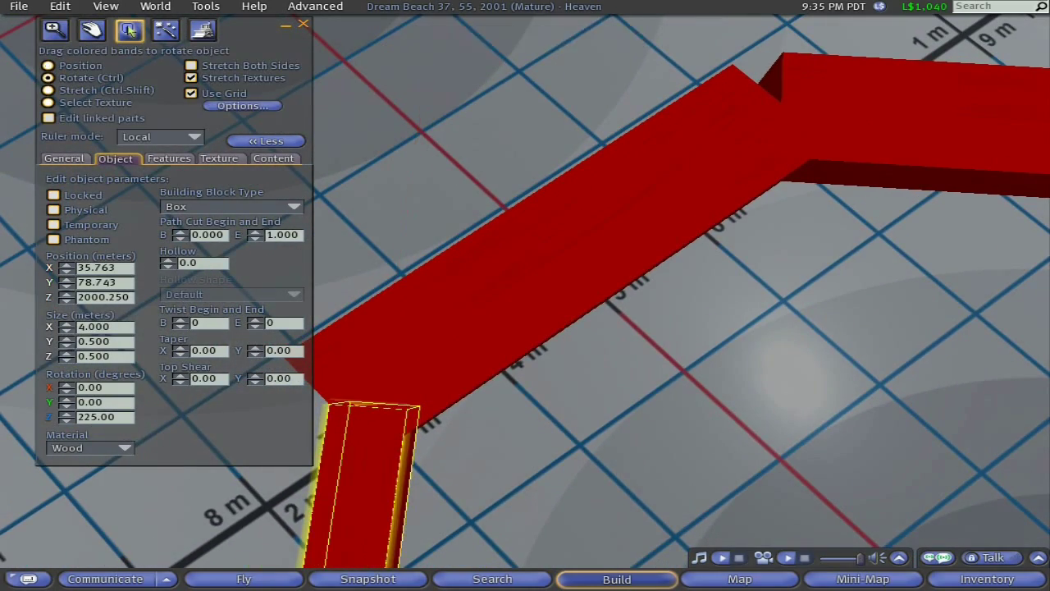
{"action": "left_click", "coordinate": [563, 254]}
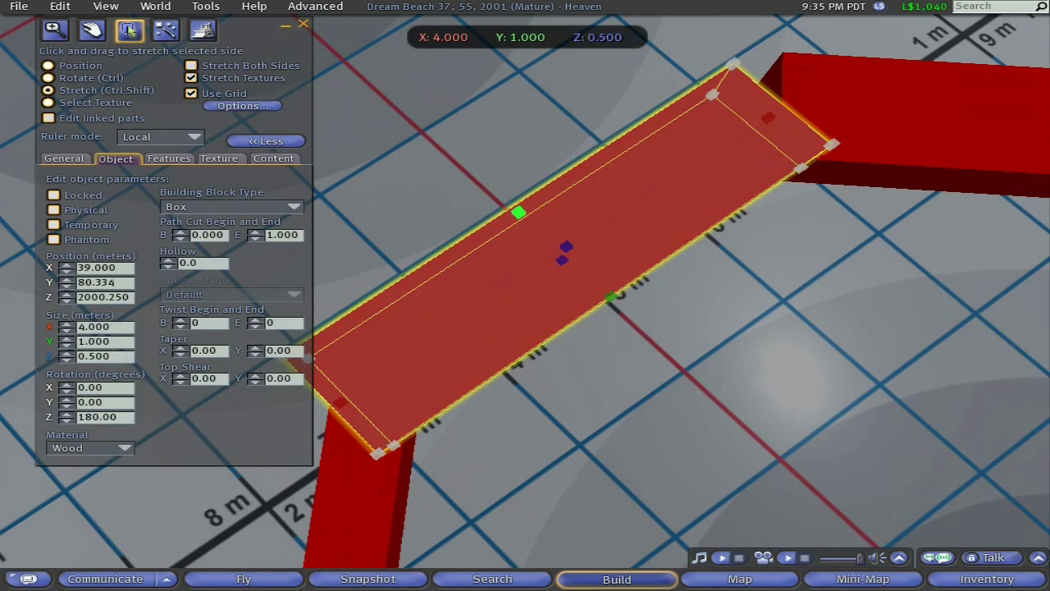
{"action": "left_click_drag", "start_coordinate": [518, 211], "coordinate": [564, 254], "text": "ctrl+shift"}
Narrow the 135-degree and 90-degree segments to a Y size of 0.500 m from their outer sides.
{"action": "left_click", "coordinate": [907, 147], "text": "alt"}
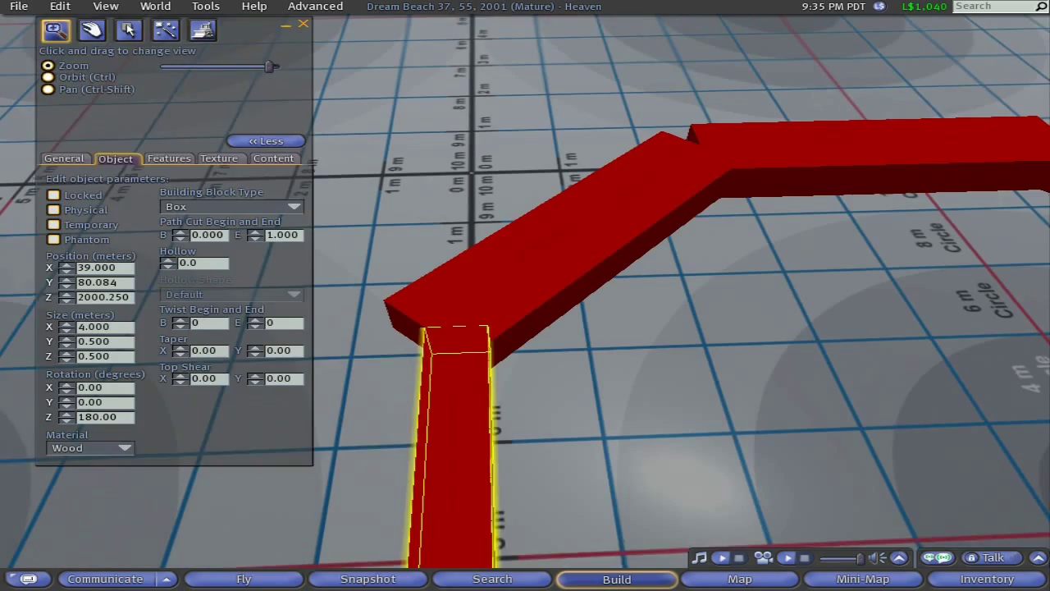
{"action": "left_click", "coordinate": [525, 283]}
{"action": "left_click_drag", "start_coordinate": [535, 237], "coordinate": [574, 259], "text": "ctrl+shift"}
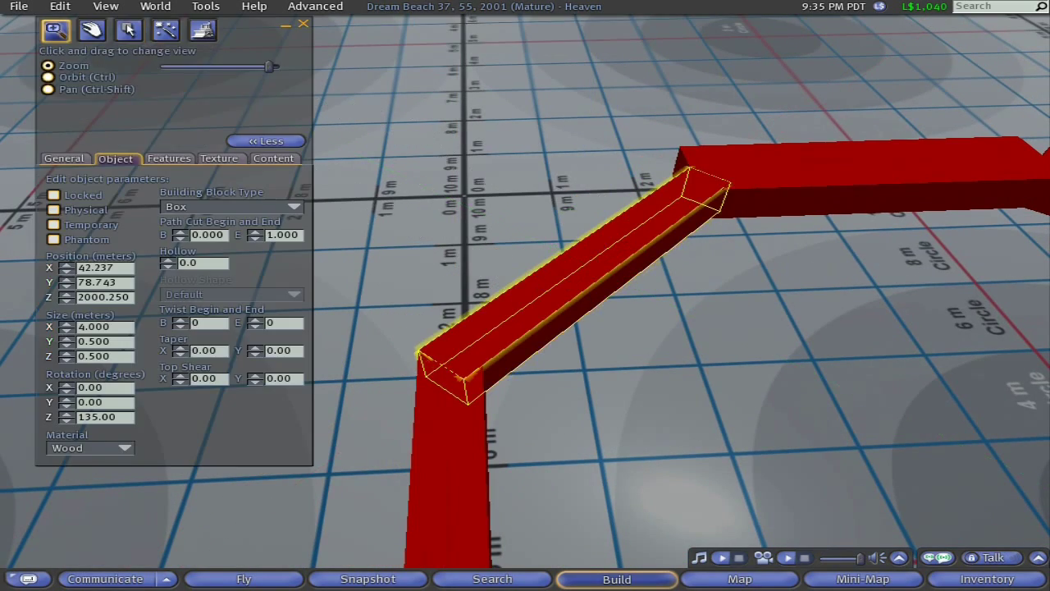
{"action": "left_click", "coordinate": [890, 168], "text": "alt"}
{"action": "left_click", "coordinate": [529, 283]}
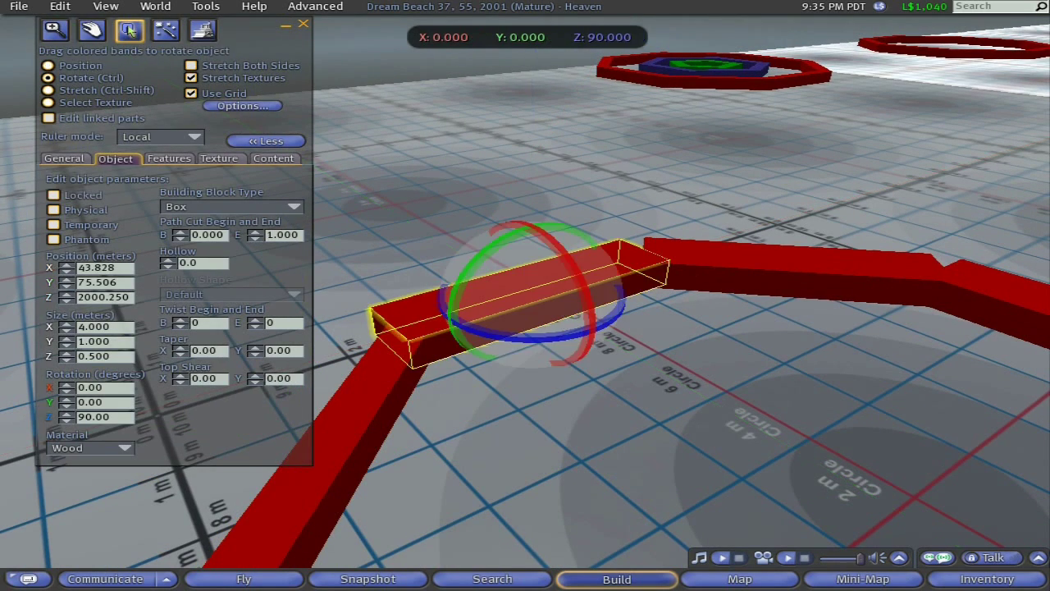
{"action": "left_click_drag", "start_coordinate": [510, 282], "coordinate": [532, 293], "text": "ctrl+shift"}
Narrow the 45-degree segment to a Y size of 0.500 m from its outer side.
{"action": "left_click_drag", "start_coordinate": [792, 266], "coordinate": [738, 263], "text": "ctrl+alt"}
{"action": "left_click", "coordinate": [561, 287]}
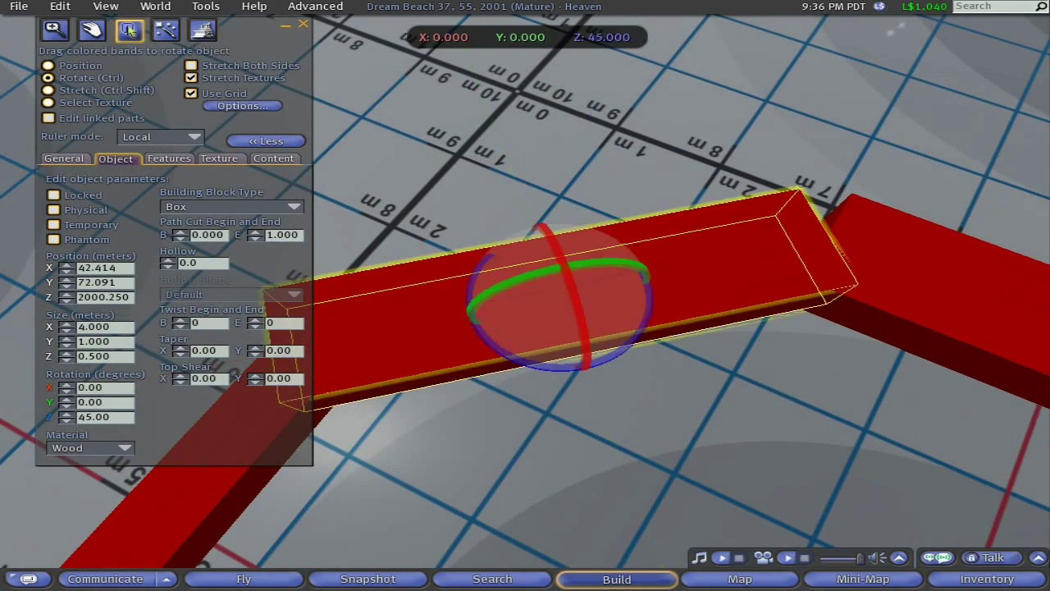
{"action": "key", "text": "ctrl+shift"}
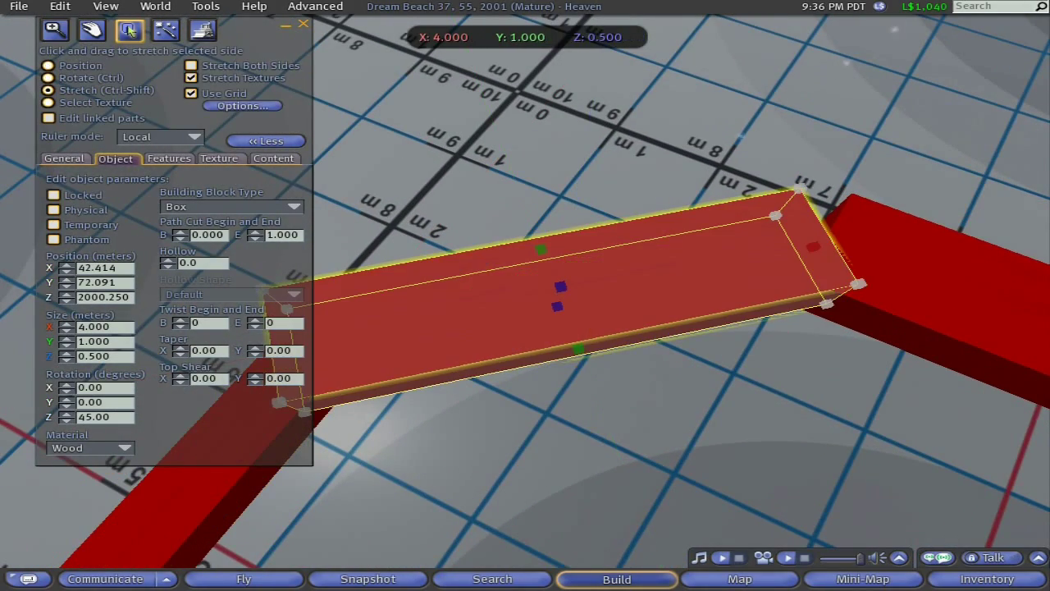
{"action": "left_click_drag", "start_coordinate": [541, 249], "coordinate": [561, 299], "text": "ctrl+shift"}
Narrow the 0-degree segment to a Y size of 0.500 m from its outer side.
{"action": "left_click_drag", "start_coordinate": [668, 220], "coordinate": [833, 147], "text": "ctrl+alt"}
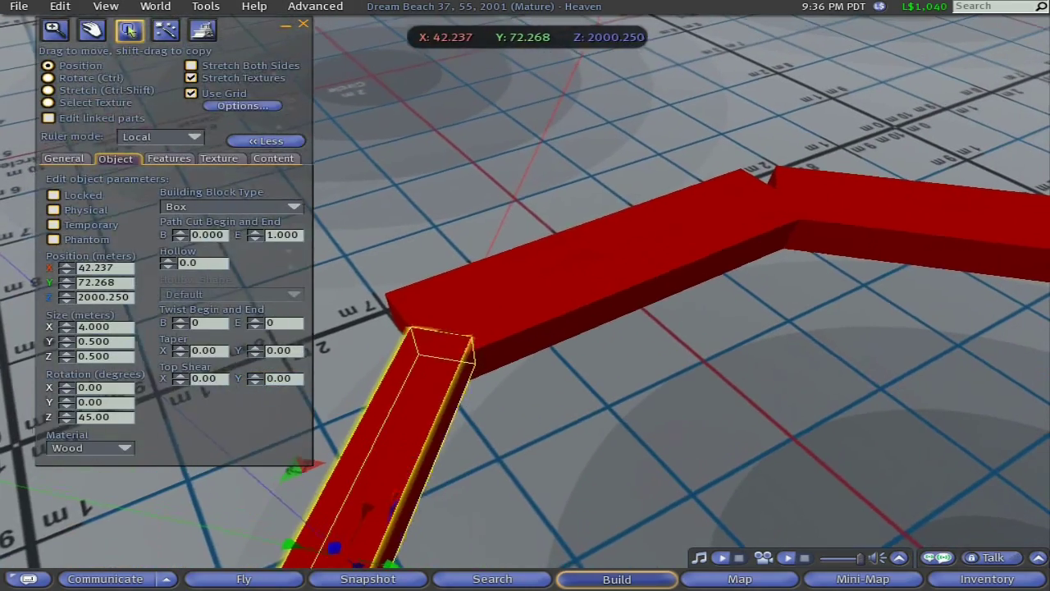
{"action": "left_click", "coordinate": [599, 267]}
{"action": "key", "text": "ctrl+shift"}
{"action": "left_click_drag", "start_coordinate": [579, 240], "coordinate": [609, 268], "text": "ctrl+shift"}
{"action": "key", "text": "alt"}
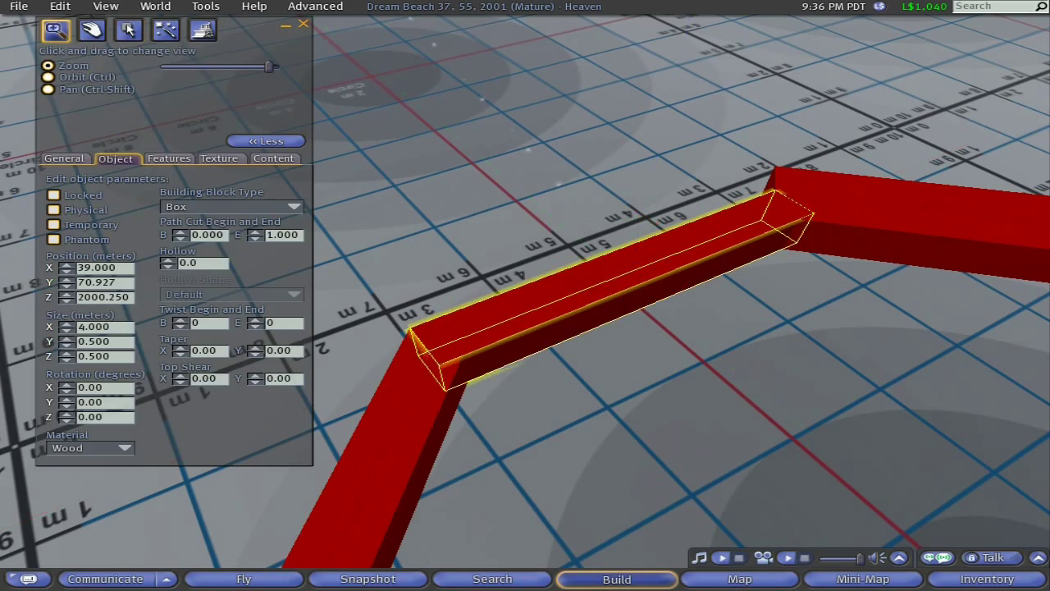
Narrow the 315-degree segment to a Y size of 0.500 m from its outer side.
{"action": "left_click_drag", "start_coordinate": [928, 222], "coordinate": [1002, 168], "text": "ctrl+alt"}
{"action": "left_click", "coordinate": [544, 284]}
{"action": "key", "text": "ctrl+shift"}
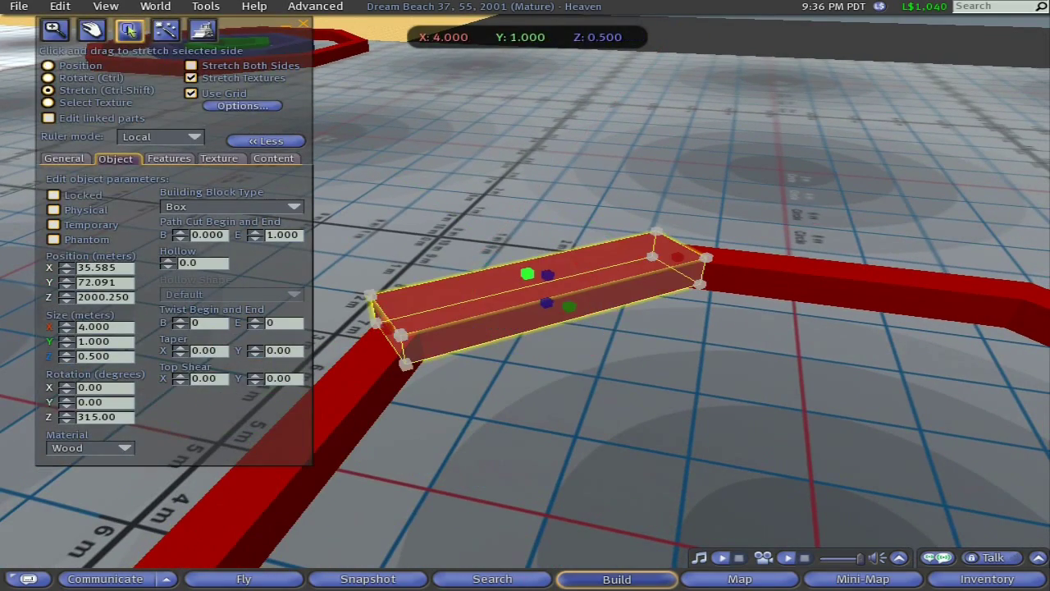
{"action": "left_click_drag", "start_coordinate": [527, 273], "coordinate": [546, 288], "text": "ctrl+shift"}
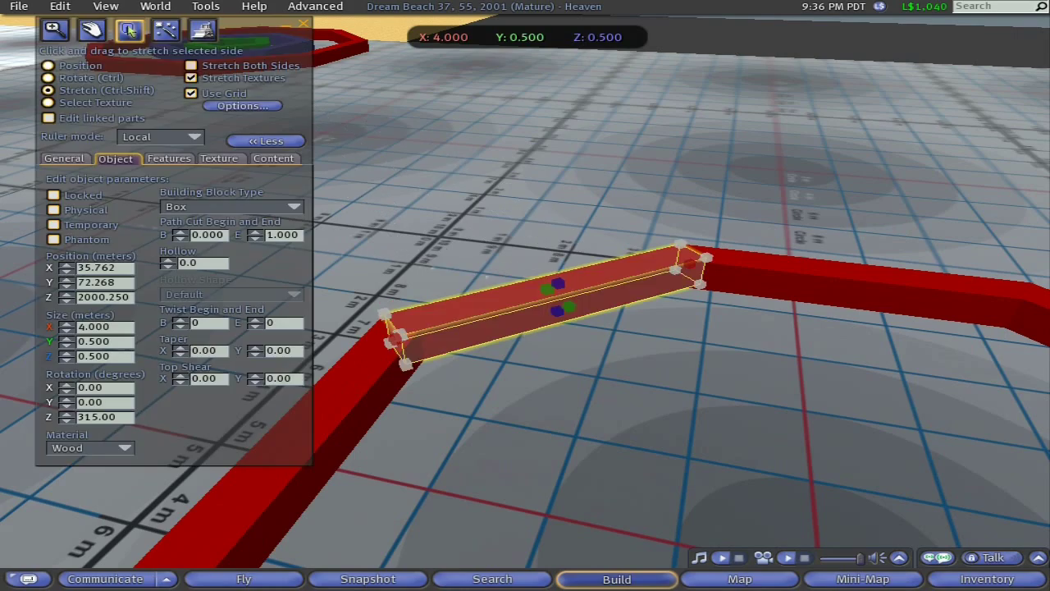
Select all eight octagon segments, adding the 315-degree one last, and link them into one object.
{"action": "left_click_drag", "start_coordinate": [763, 311], "coordinate": [1035, 484], "text": "alt"}
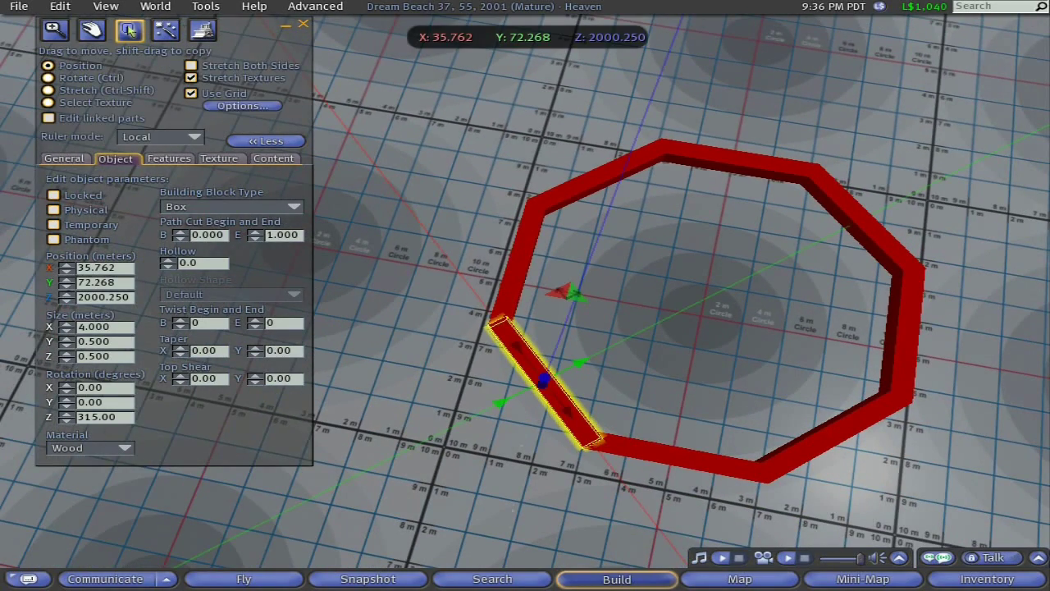
{"action": "left_click", "coordinate": [517, 264]}
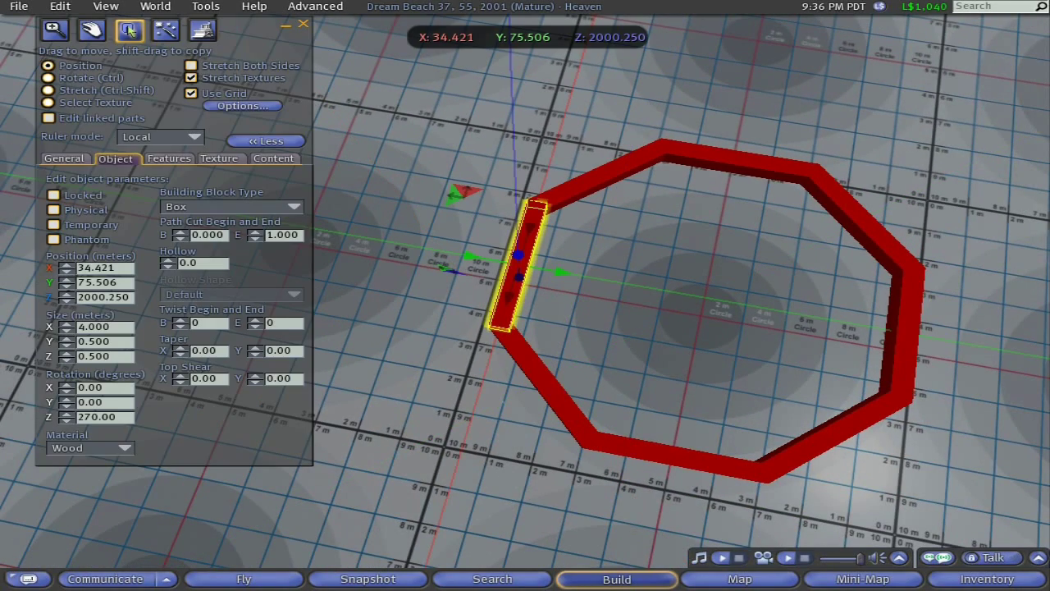
{"action": "left_click", "coordinate": [537, 208], "text": "shift"}
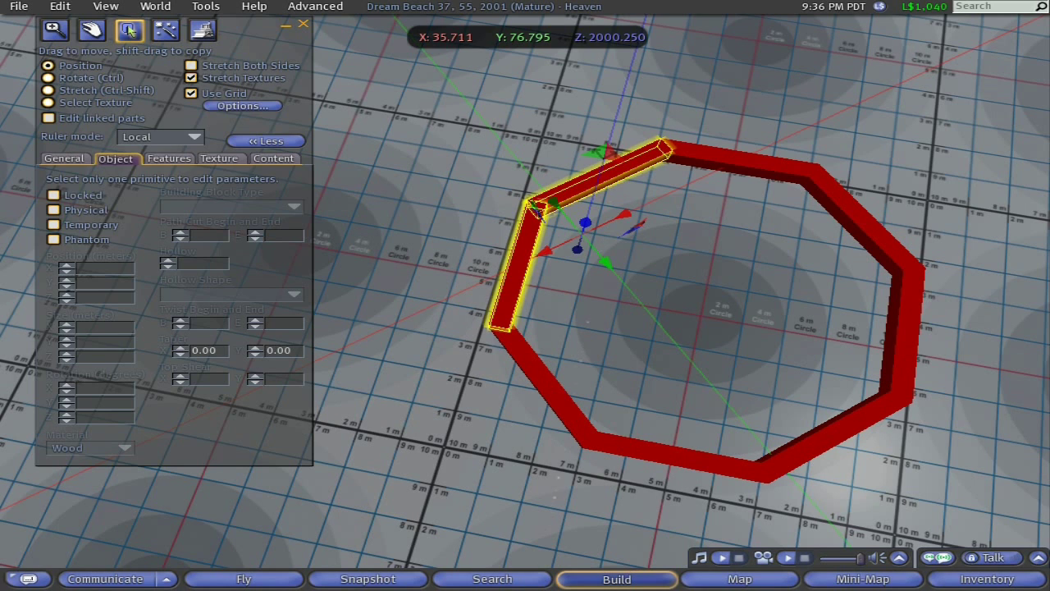
{"action": "left_click", "coordinate": [667, 151], "text": "shift"}
{"action": "left_click", "coordinate": [866, 218], "text": "shift"}
{"action": "left_click", "coordinate": [902, 336], "text": "shift"}
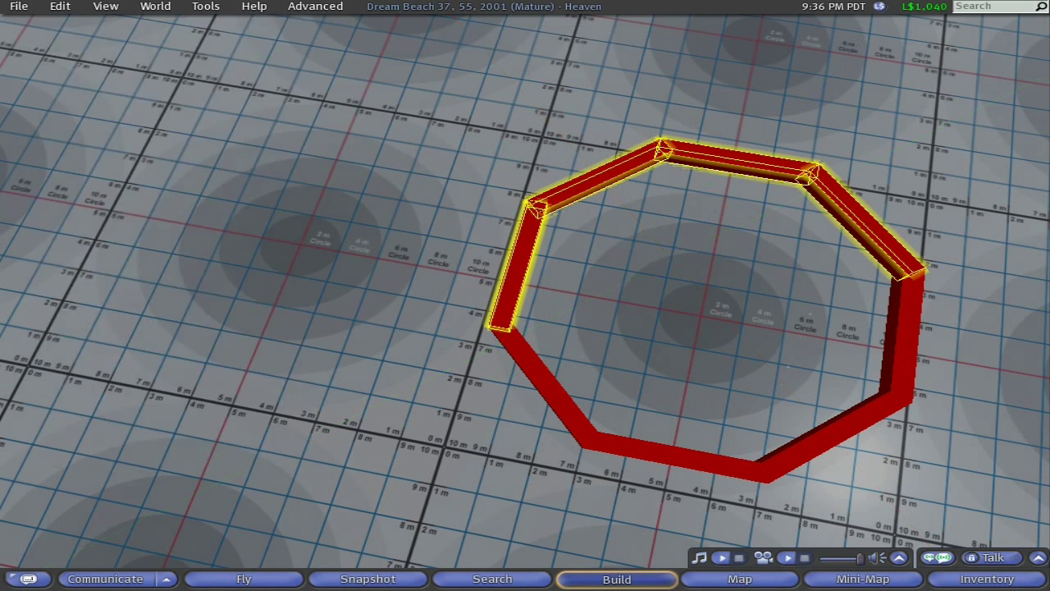
{"action": "left_click", "coordinate": [825, 437], "text": "shift"}
{"action": "left_click", "coordinate": [673, 455], "text": "shift"}
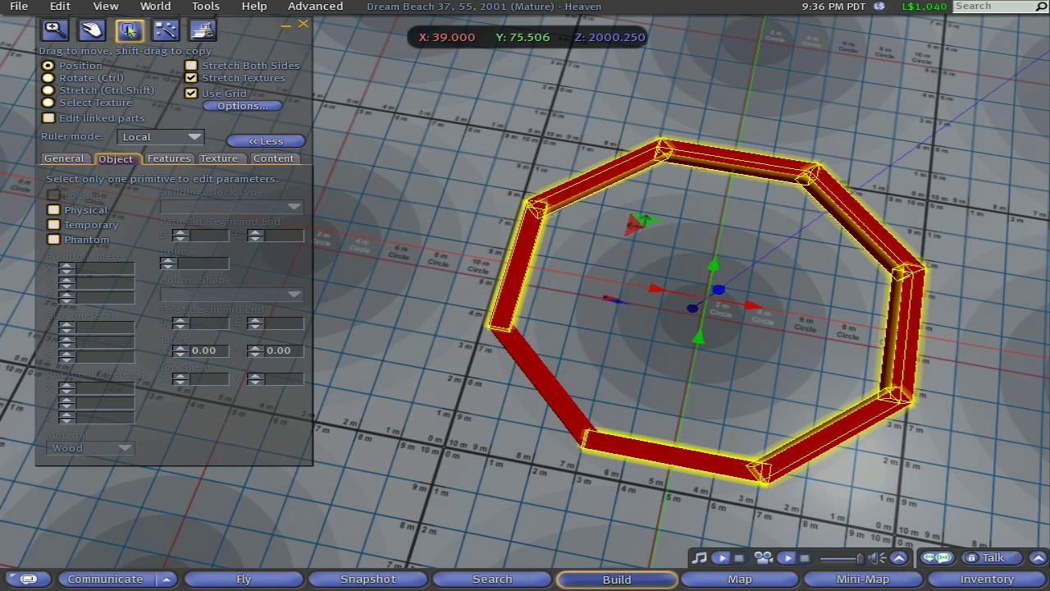
{"action": "left_click", "coordinate": [540, 382], "text": "shift"}
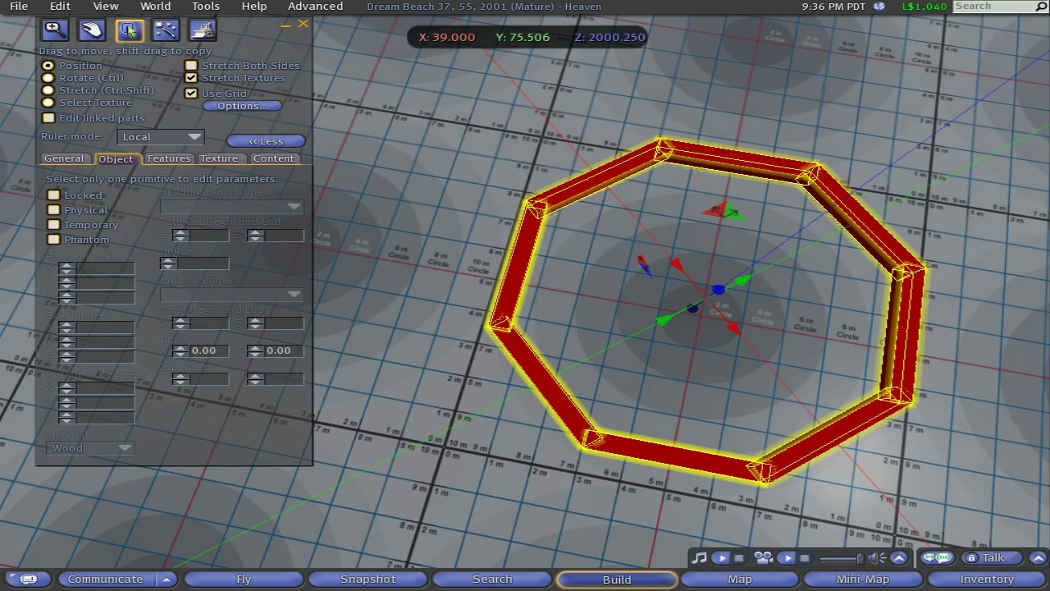
{"action": "key", "text": "ctrl+l"}
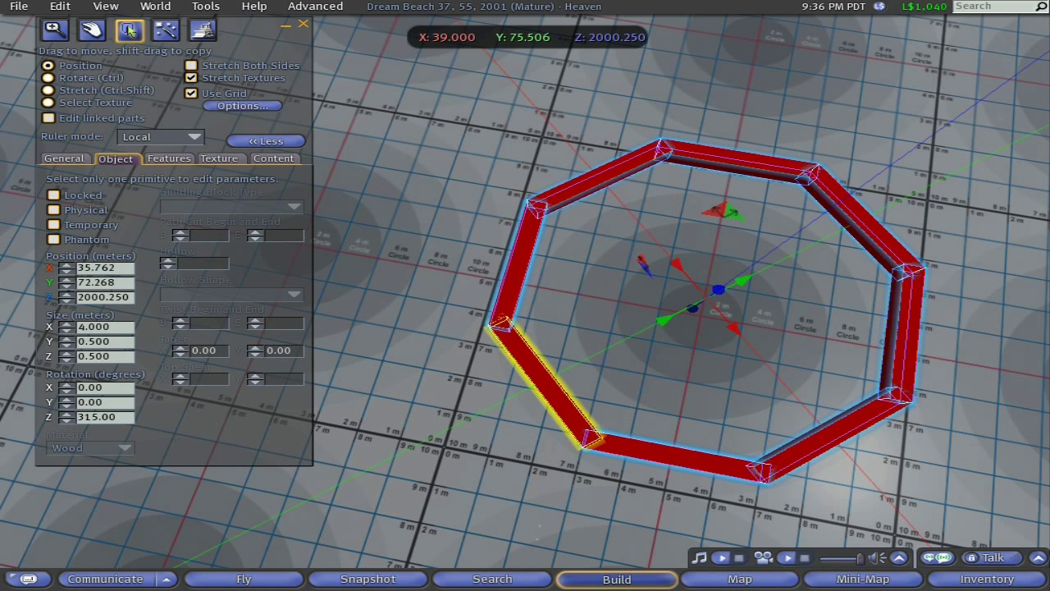
Name the linked object "Red Octagon 4 meter side" and close the build editor.
{"action": "left_click", "coordinate": [64, 158]}
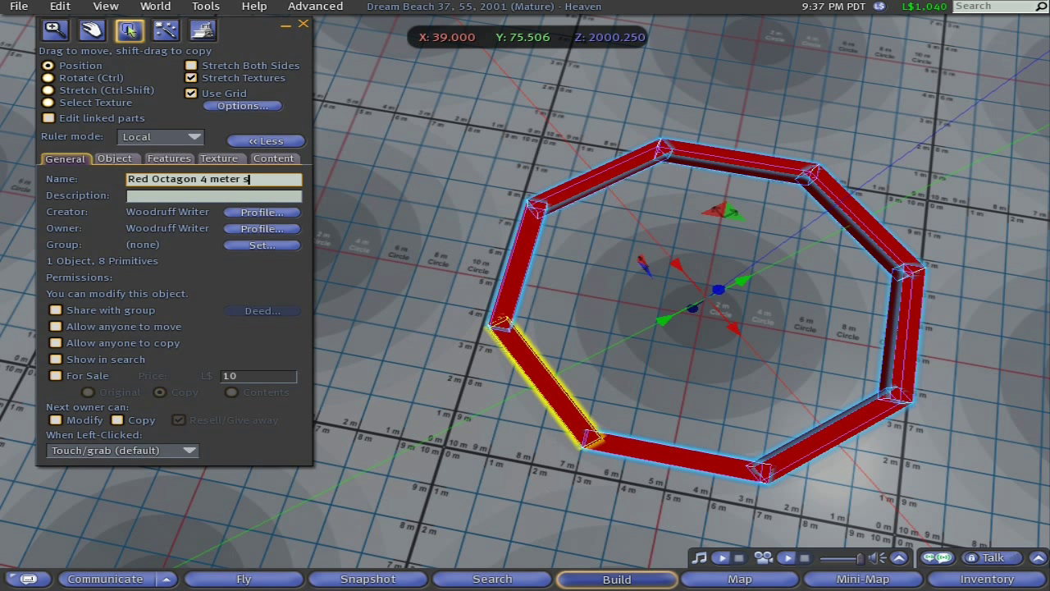
{"action": "key", "text": "ctrl+a"}
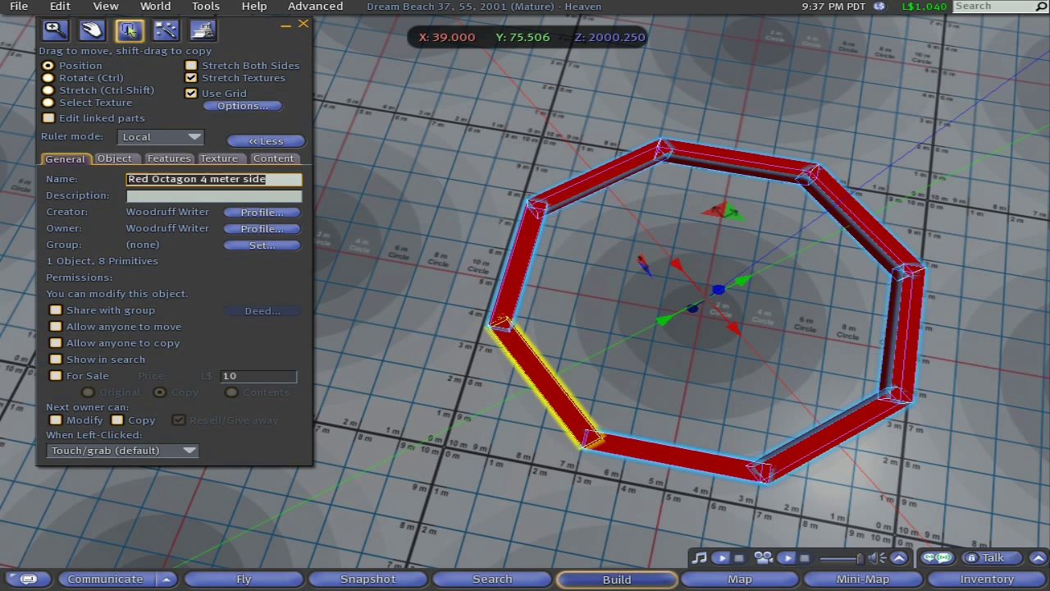
{"action": "key", "text": "ctrl+w"}
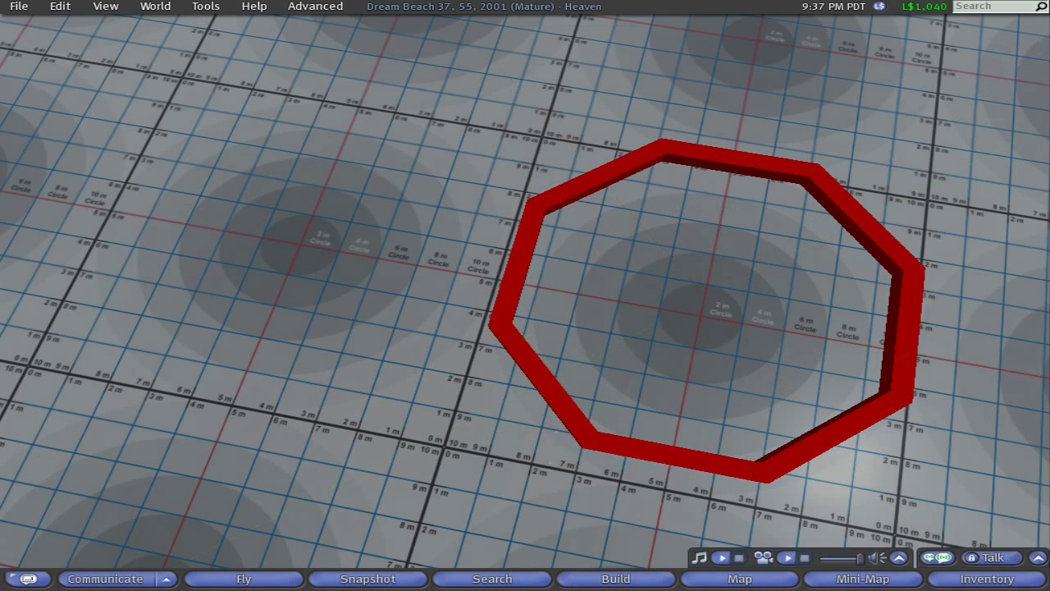